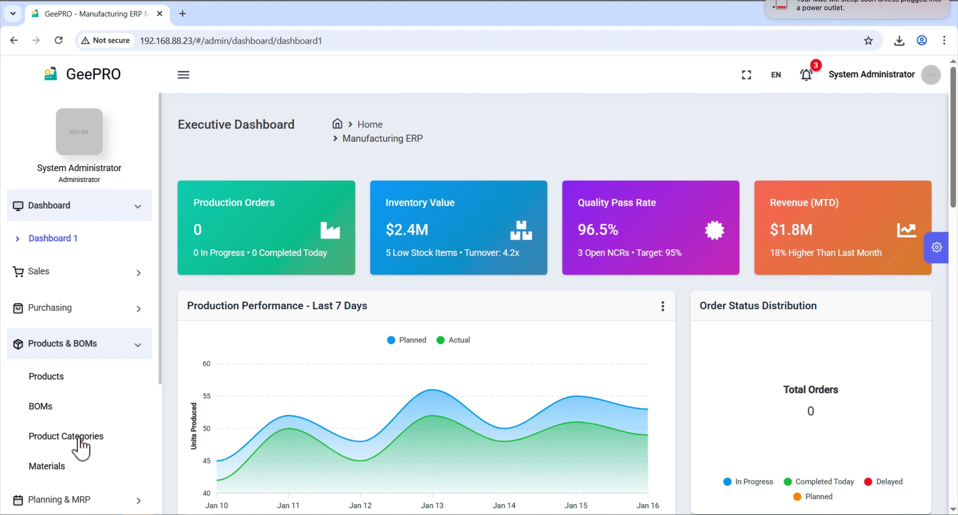
Start a new product category in Product Categories and set its category code to CAT_2.
{"action": "left_click", "coordinate": [78, 440]}
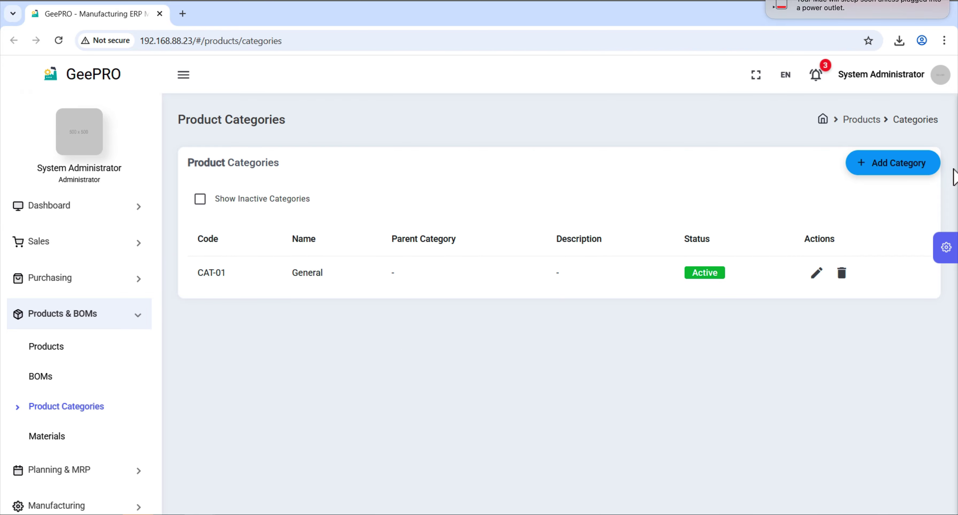
{"action": "left_click", "coordinate": [879, 165]}
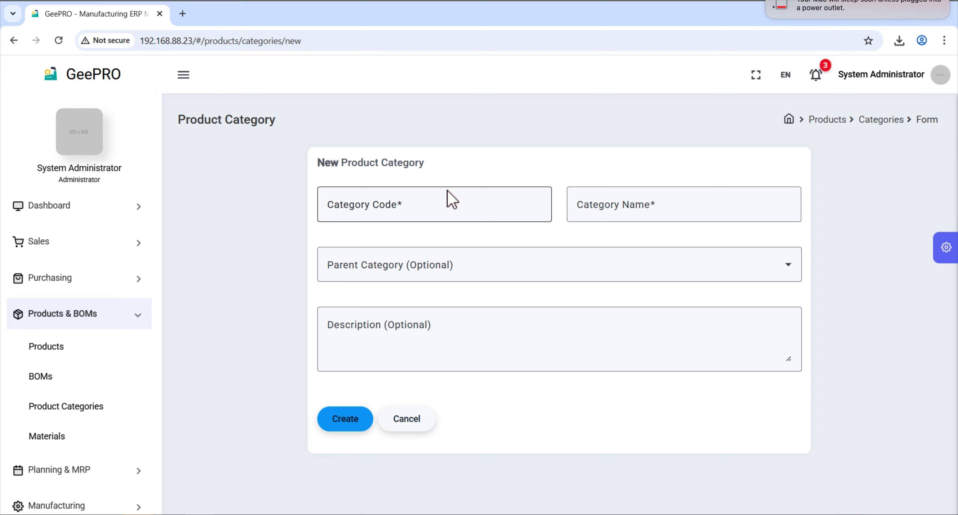
{"action": "left_click", "coordinate": [443, 200]}
{"action": "type", "text": "CAT"}
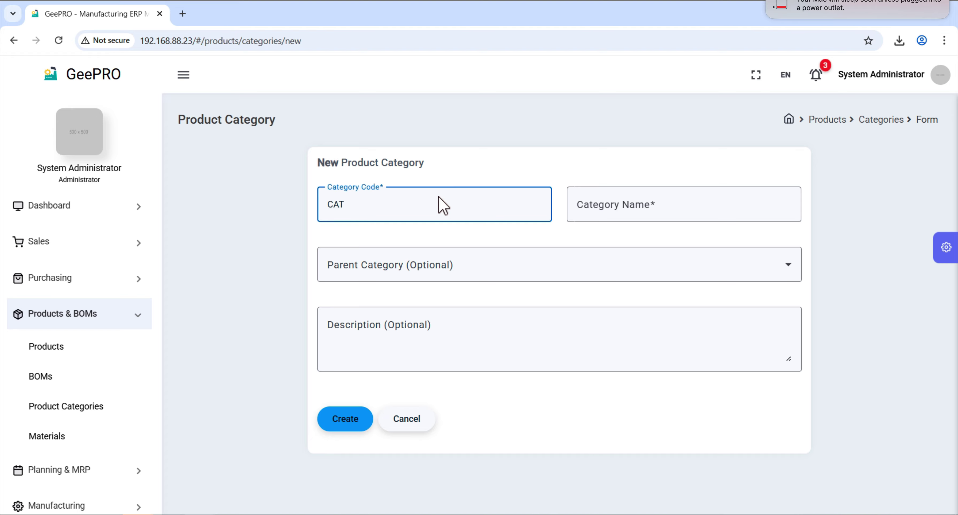
{"action": "type", "text": "_)@"}
{"action": "key", "text": "shift+Tab"}
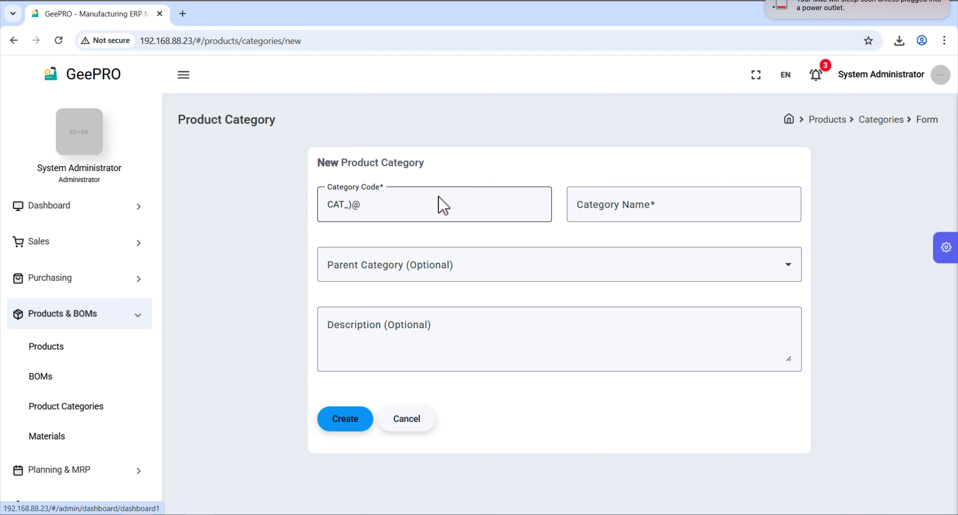
{"action": "left_click", "coordinate": [419, 214]}
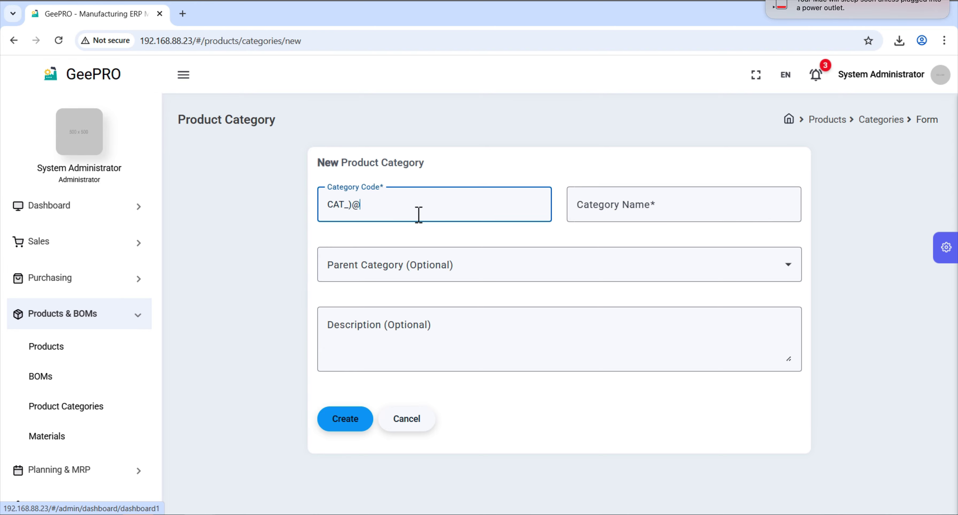
{"action": "key", "text": "BackSpace"}
{"action": "key", "text": "BackSpace"}
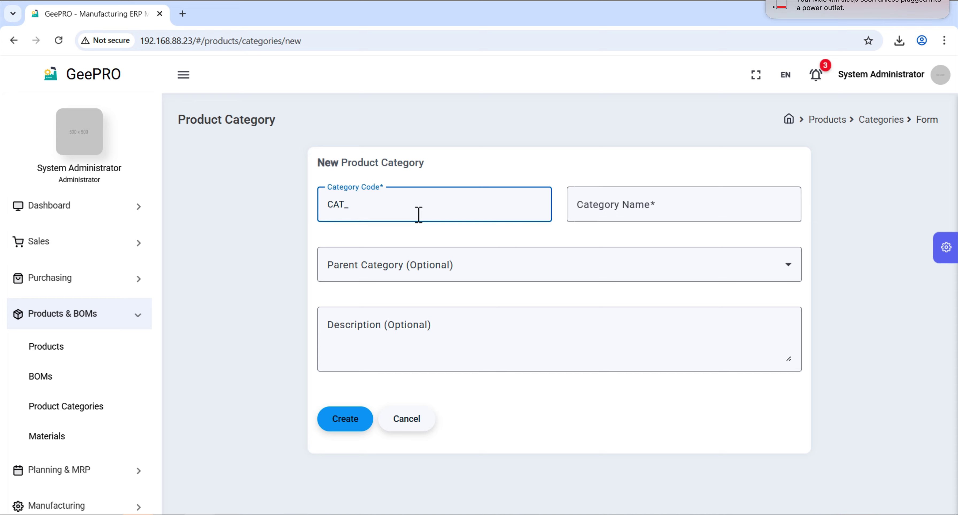
{"action": "type", "text": "@"}
{"action": "key", "text": "BackSpace"}
{"action": "type", "text": "2"}
Name the new product category "test cat" and create it.
{"action": "left_click", "coordinate": [615, 213]}
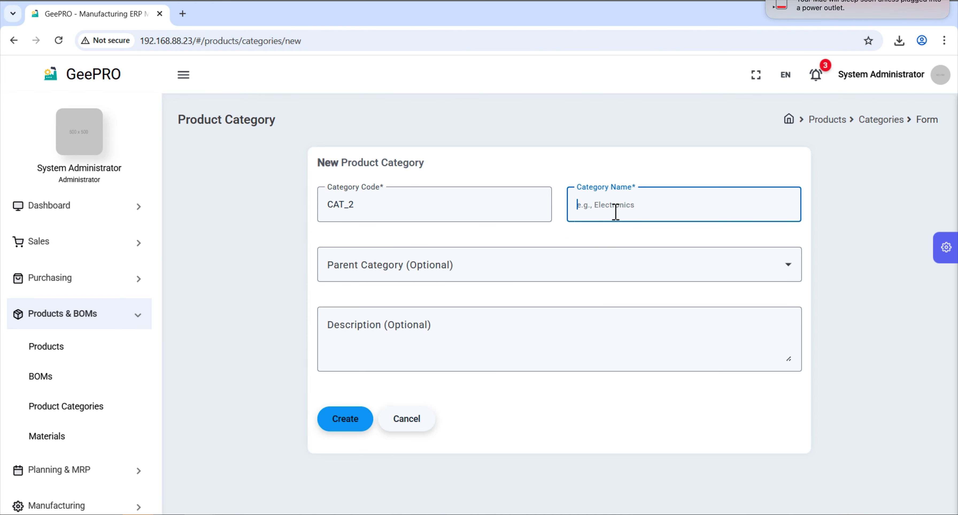
{"action": "type", "text": "test cat"}
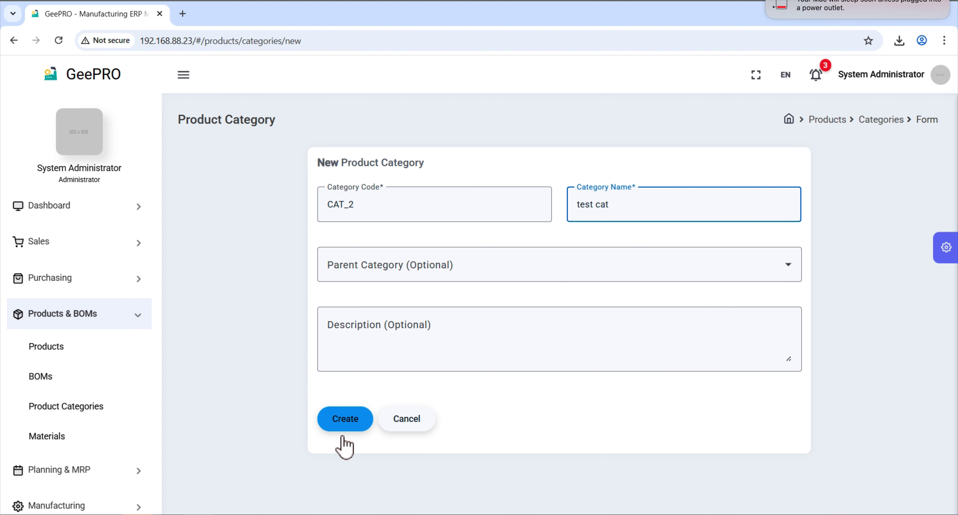
{"action": "left_click", "coordinate": [342, 424]}
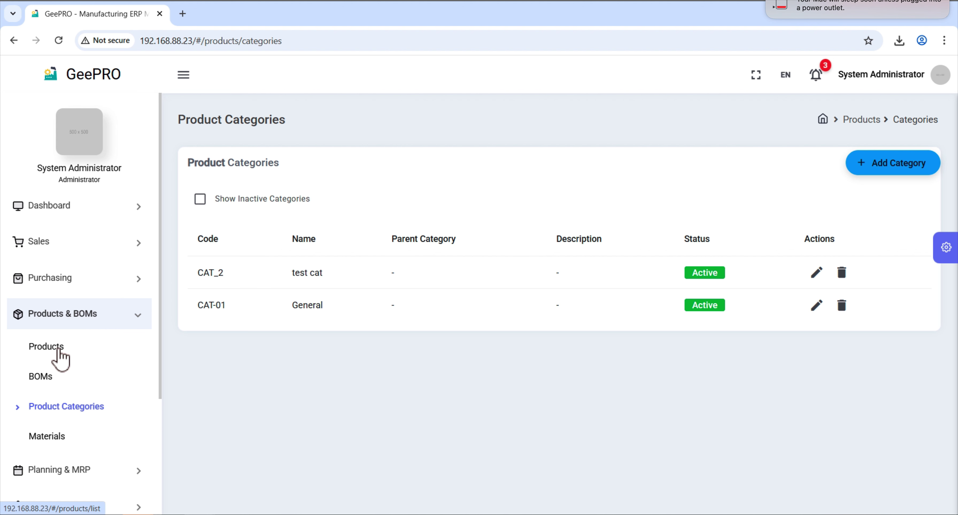
Start a new product in the Product List and enter "part codr" as its part number.
{"action": "left_click", "coordinate": [60, 357]}
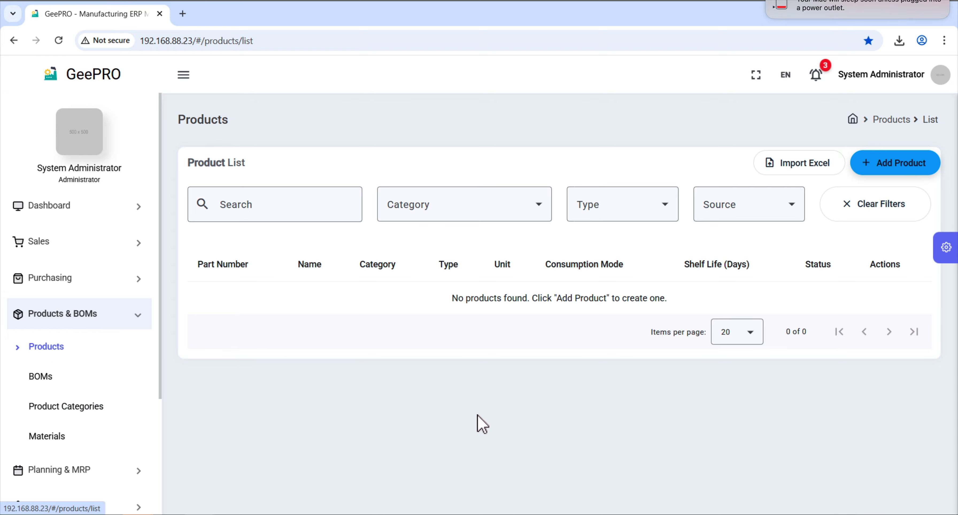
{"action": "left_click", "coordinate": [917, 175]}
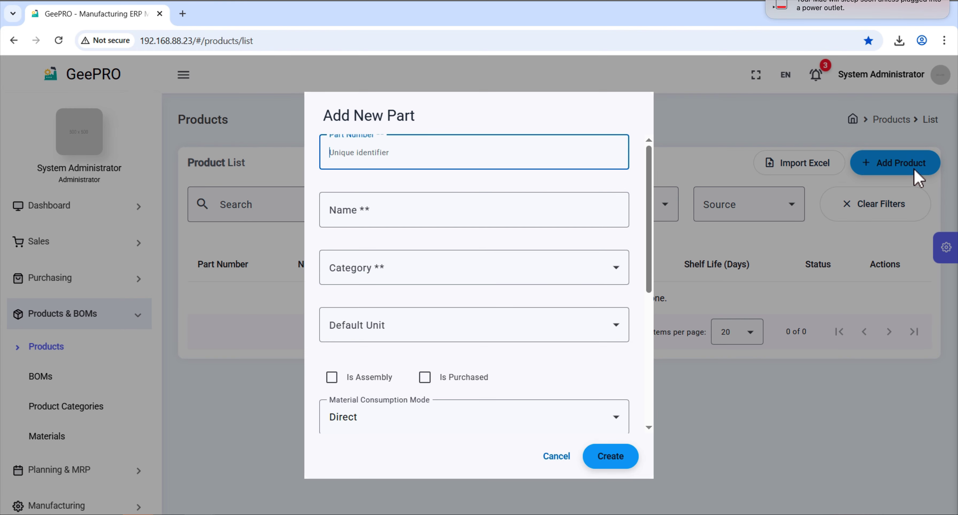
{"action": "left_click", "coordinate": [653, 149]}
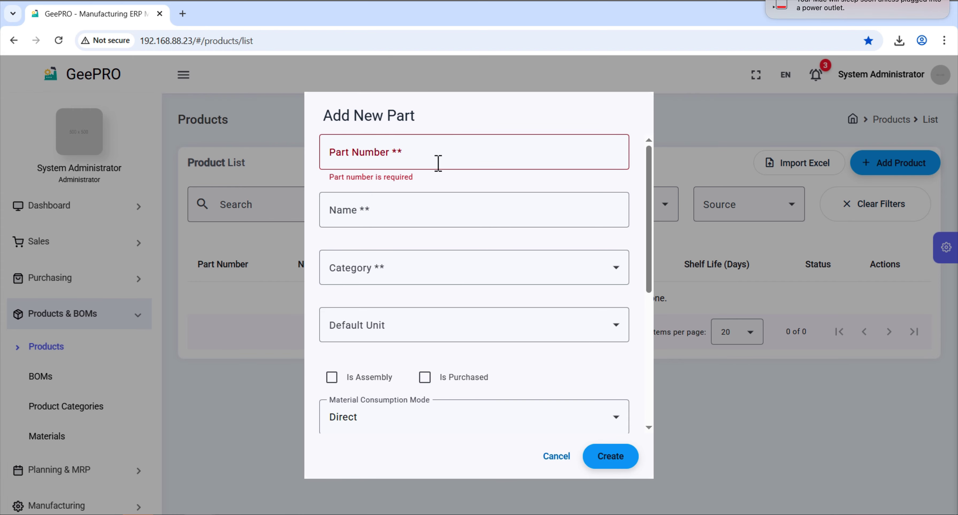
{"action": "left_click", "coordinate": [469, 159]}
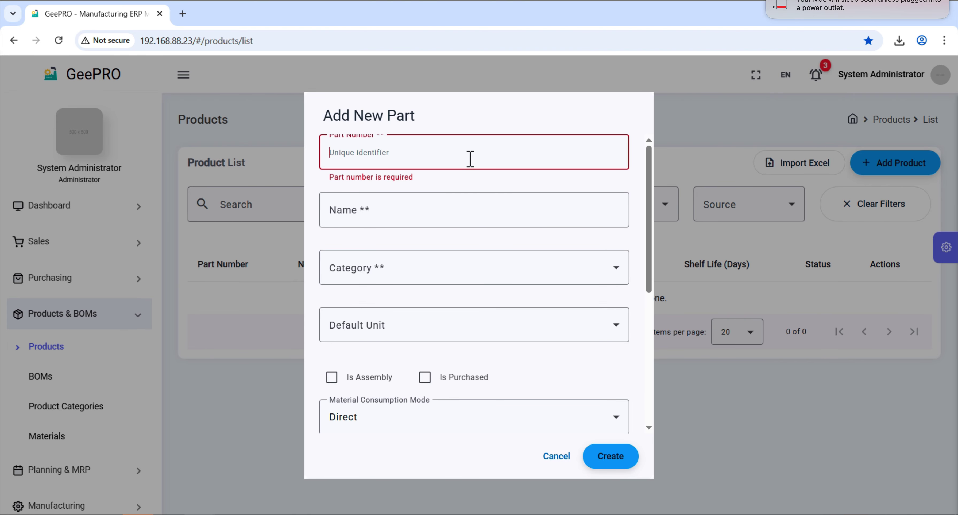
{"action": "type", "text": "part codr"}
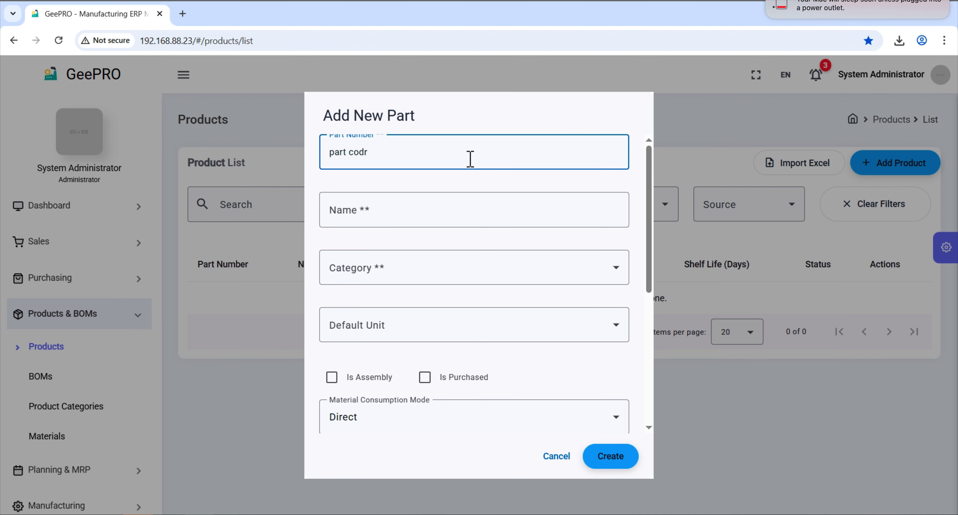
{"action": "key", "text": "Tab"}
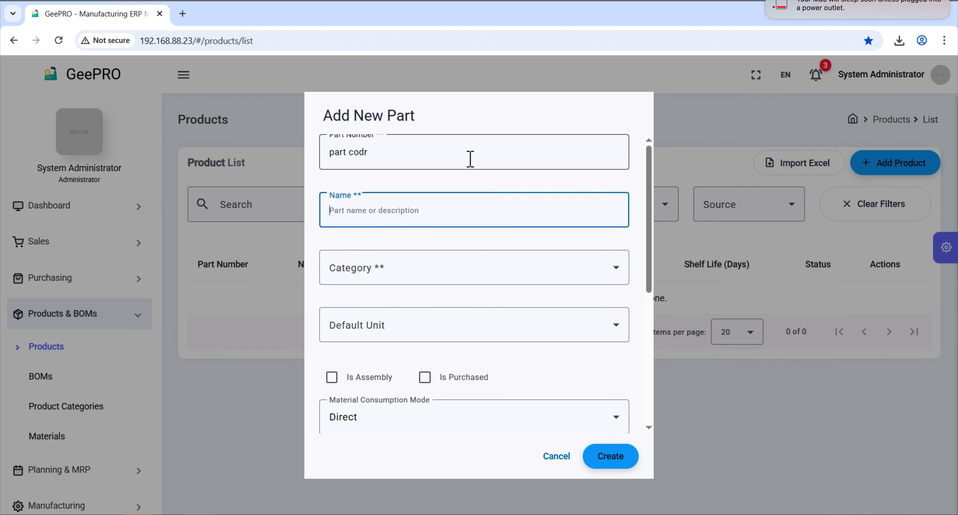
Name the new part "pedal set" and assign it to the "test cat" category.
{"action": "type", "text": "nam"}
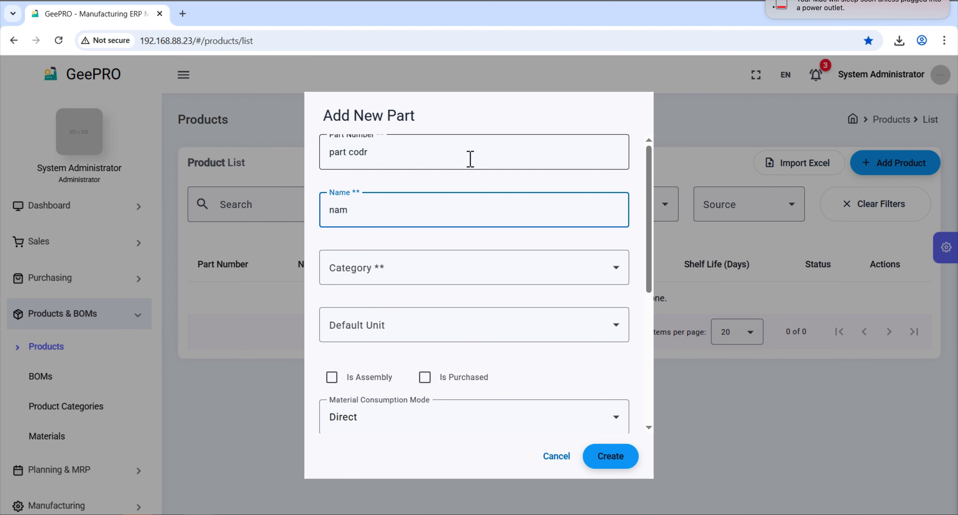
{"action": "key", "text": "BackSpace"}
{"action": "key", "text": "BackSpace"}
{"action": "key", "text": "BackSpace"}
{"action": "type", "text": "pedal set"}
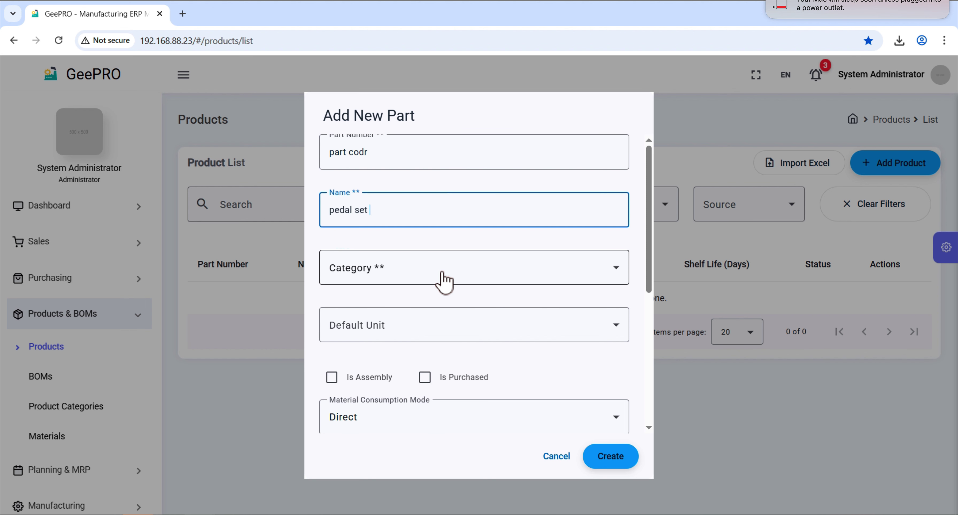
{"action": "left_click", "coordinate": [445, 283]}
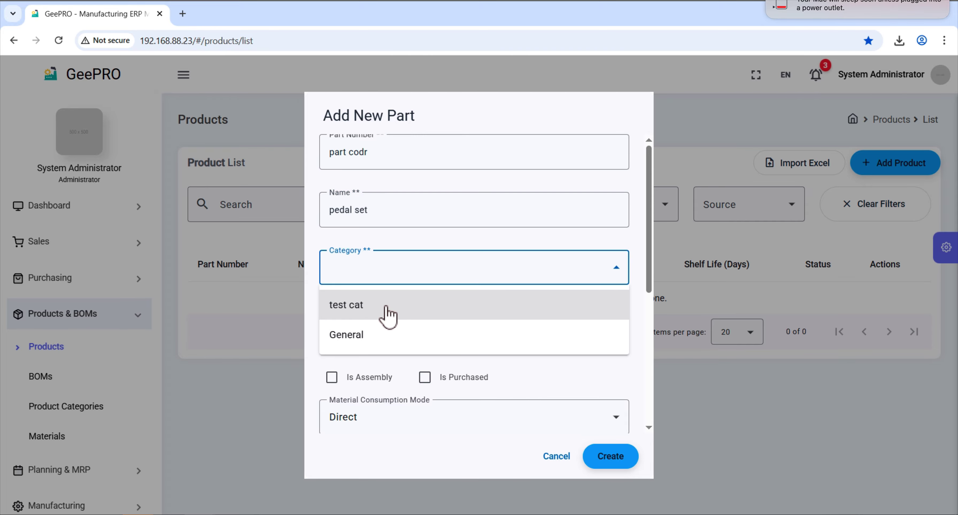
{"action": "left_click", "coordinate": [387, 316]}
Reconnect the closed remote session and set the part's default unit to Pieces (pcs).
{"action": "left_click", "coordinate": [414, 327]}
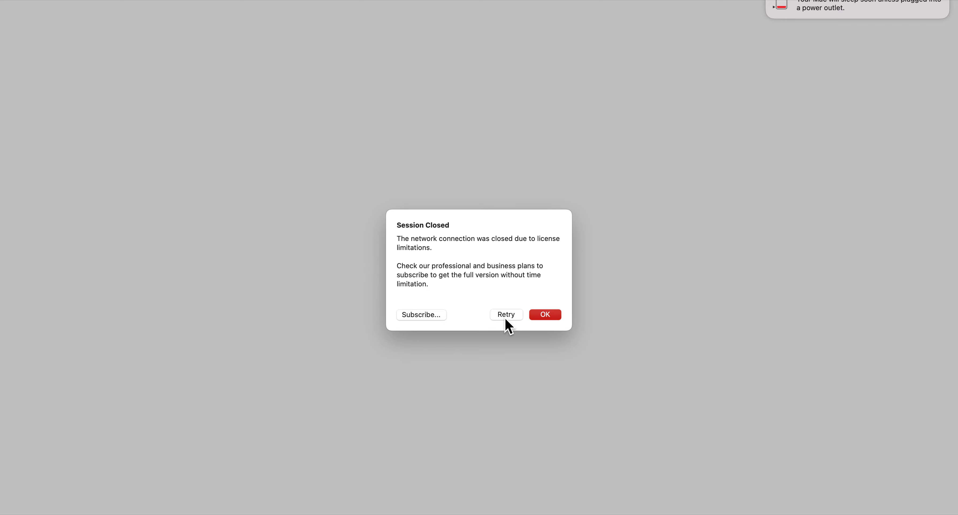
{"action": "left_click", "coordinate": [506, 318]}
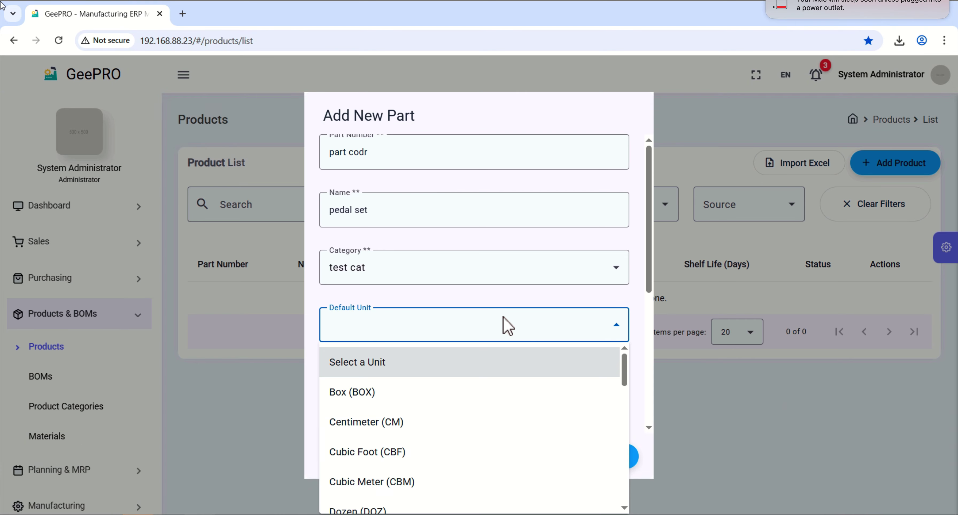
{"action": "scroll", "coordinate": [402, 395], "scroll_direction": "down", "scroll_amount": 1}
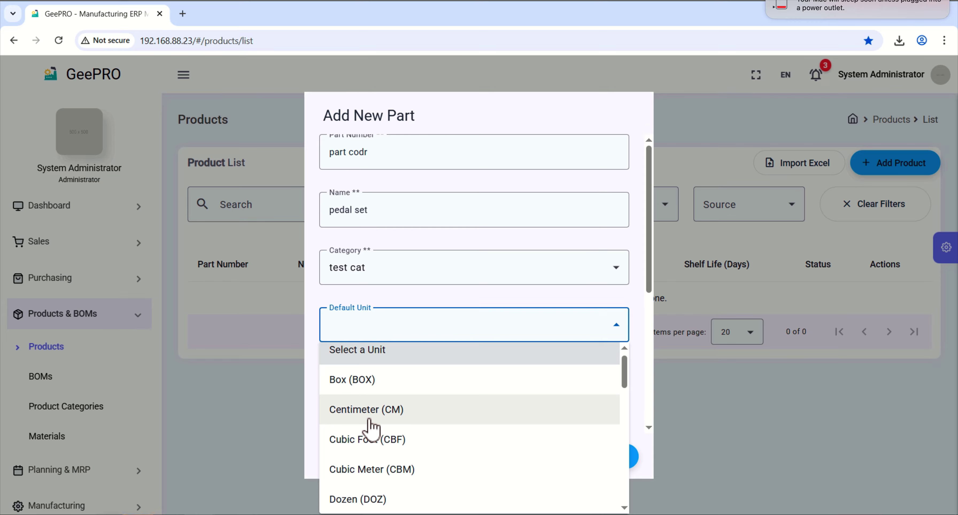
{"action": "scroll", "coordinate": [385, 487], "scroll_direction": "down", "scroll_amount": 3}
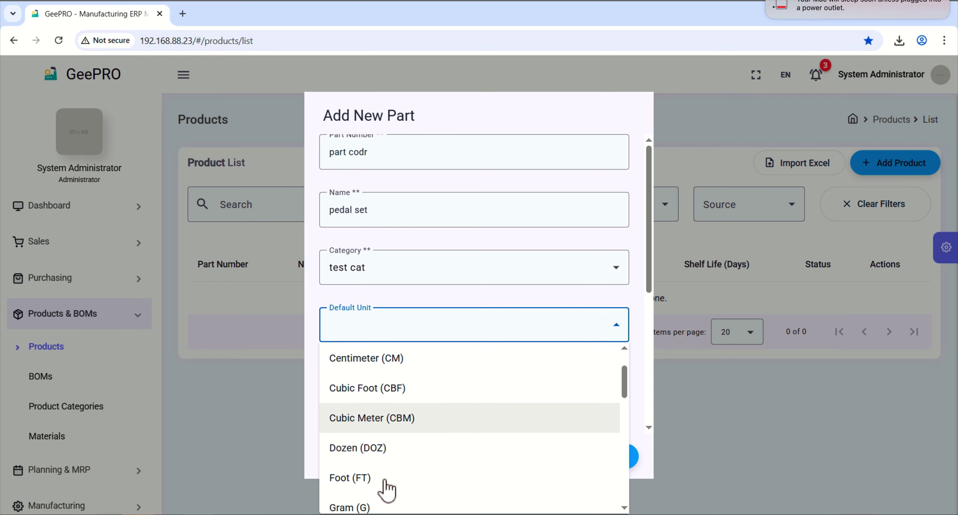
{"action": "scroll", "coordinate": [387, 490], "scroll_direction": "down", "scroll_amount": 5}
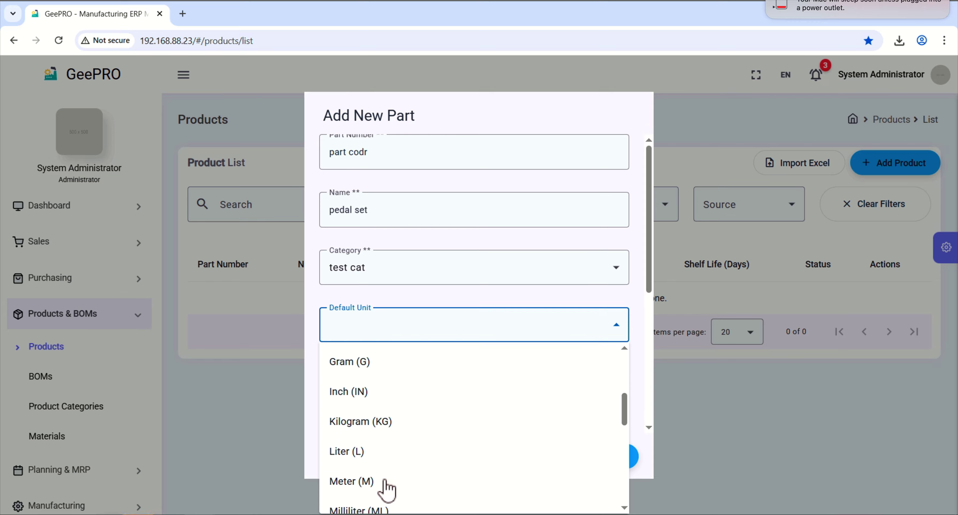
{"action": "scroll", "coordinate": [387, 491], "scroll_direction": "down", "scroll_amount": 5}
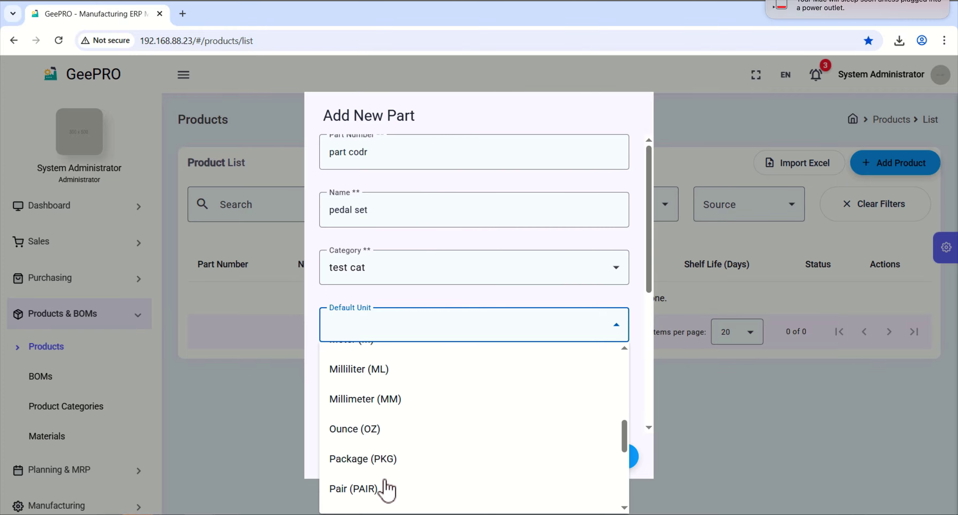
{"action": "scroll", "coordinate": [385, 487], "scroll_direction": "down", "scroll_amount": 5}
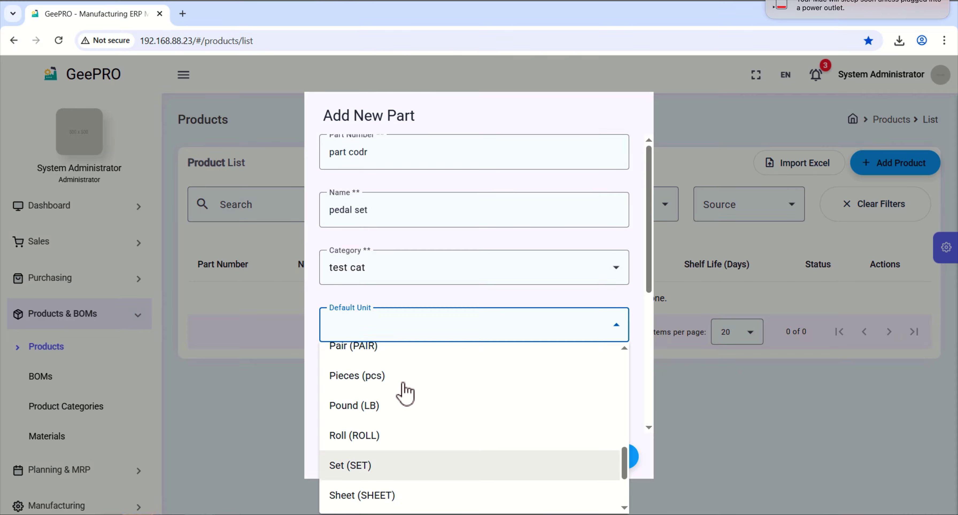
{"action": "scroll", "coordinate": [405, 387], "scroll_direction": "down", "scroll_amount": 4}
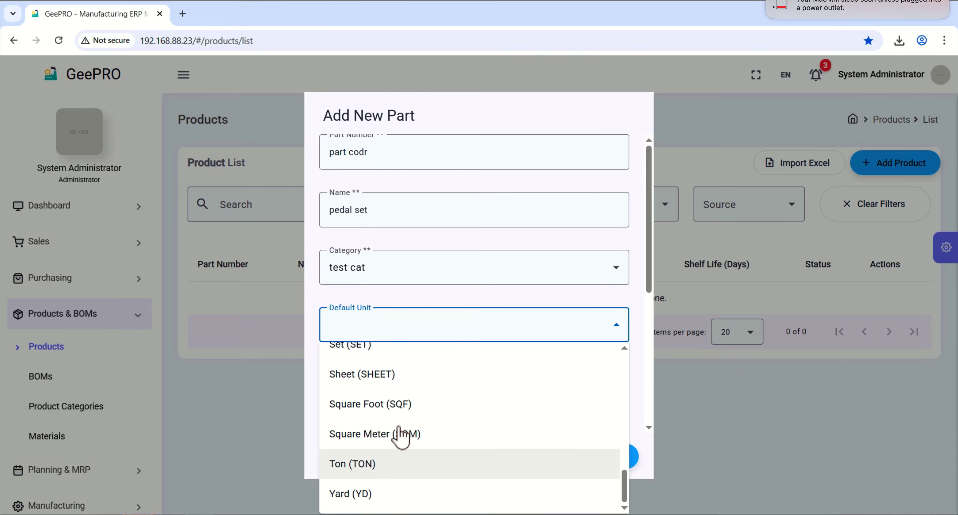
{"action": "scroll", "coordinate": [404, 433], "scroll_direction": "up", "scroll_amount": 3}
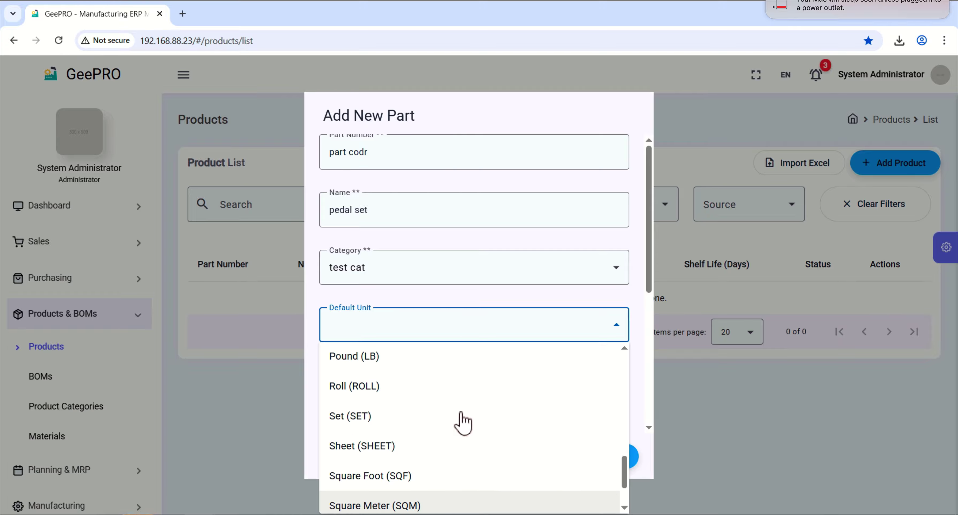
{"action": "scroll", "coordinate": [460, 412], "scroll_direction": "up", "scroll_amount": 2}
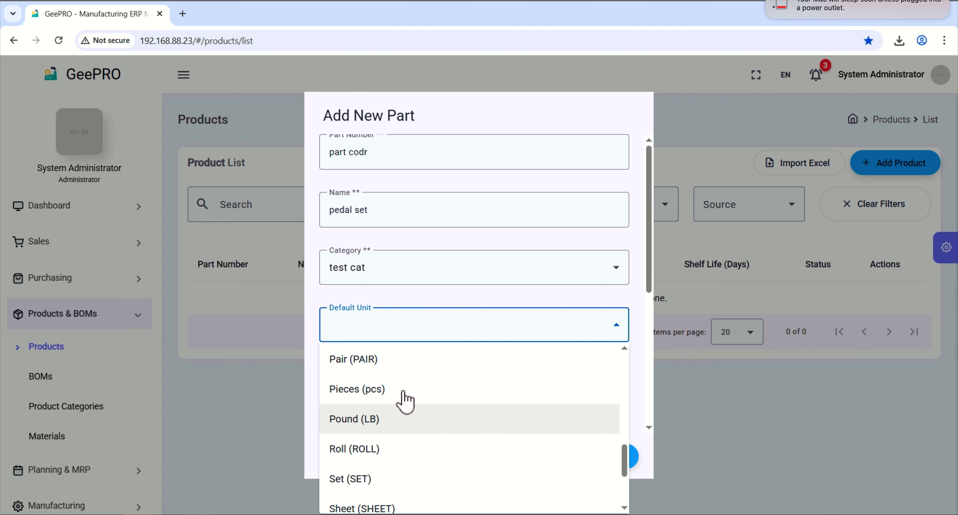
{"action": "left_click", "coordinate": [381, 389]}
Mark the part as an assembly and review the Material Consumption Mode choices, keeping Direct.
{"action": "left_click", "coordinate": [382, 385]}
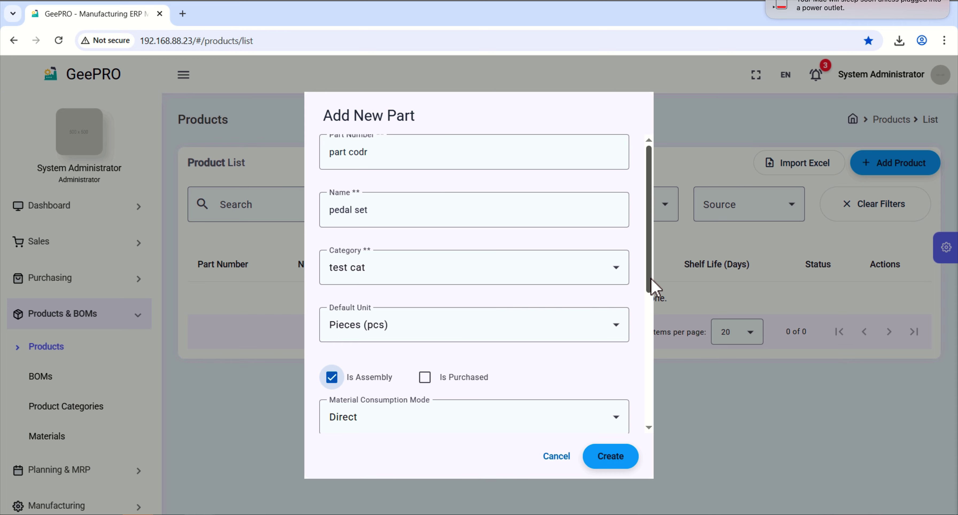
{"action": "left_click_drag", "start_coordinate": [649, 291], "coordinate": [650, 342]}
{"action": "left_click", "coordinate": [612, 280]}
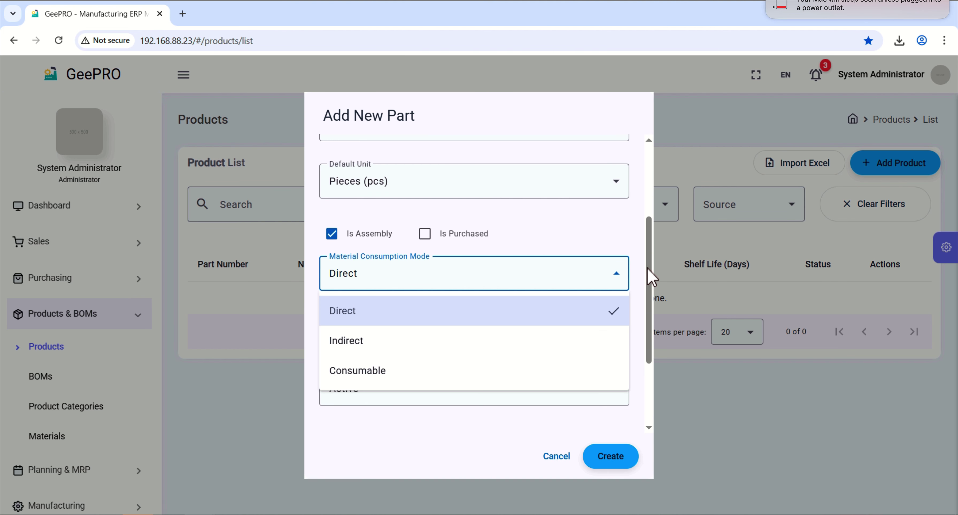
{"action": "left_click", "coordinate": [637, 280]}
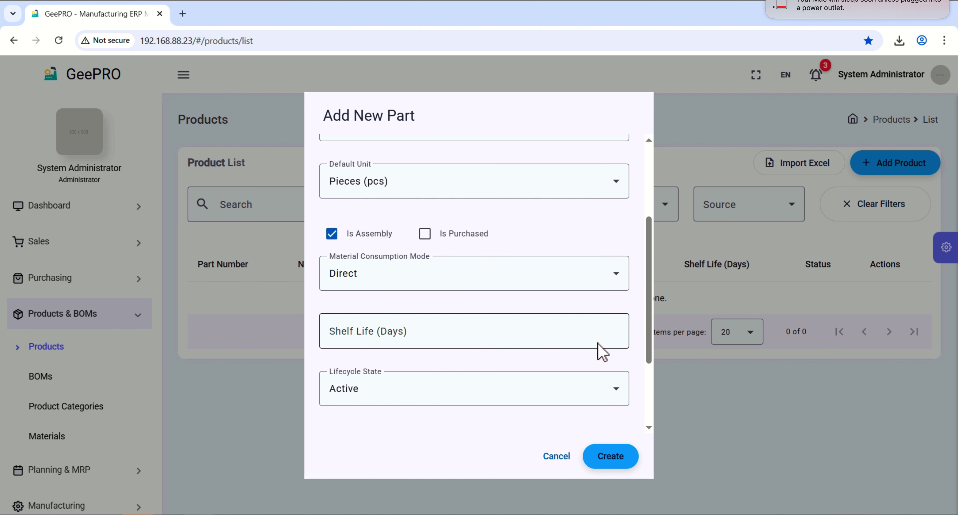
Set the part's shelf life to 60 days, keep its lifecycle state as Active, and create the part.
{"action": "left_click", "coordinate": [474, 336]}
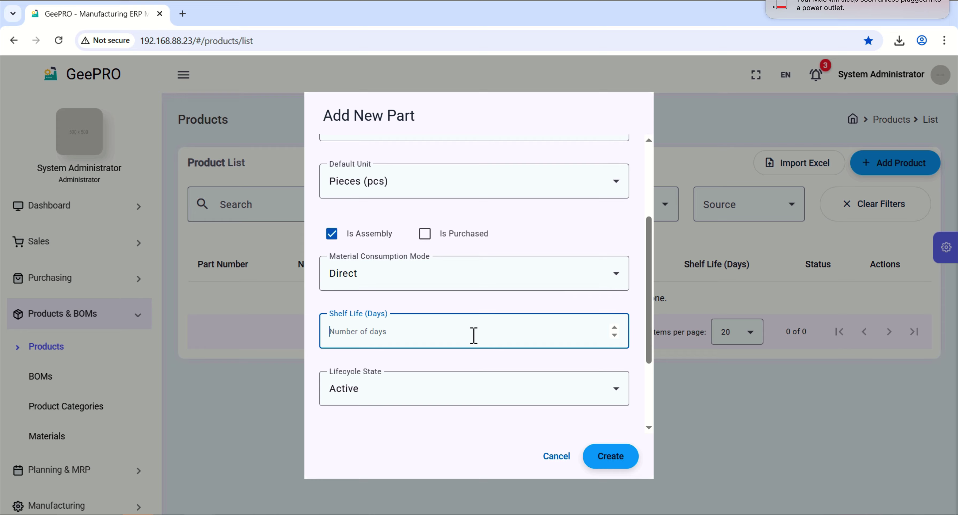
{"action": "type", "text": "60"}
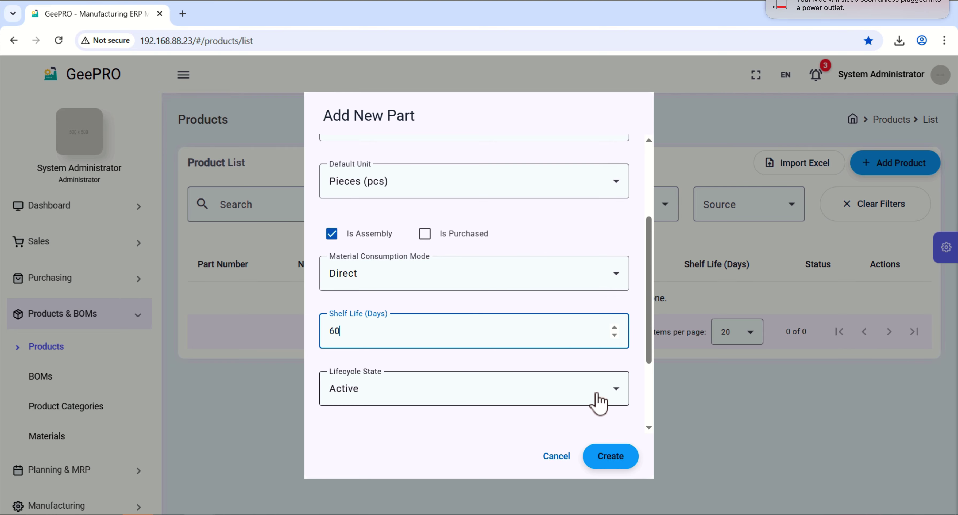
{"action": "scroll", "coordinate": [652, 390], "scroll_direction": "down", "scroll_amount": 3}
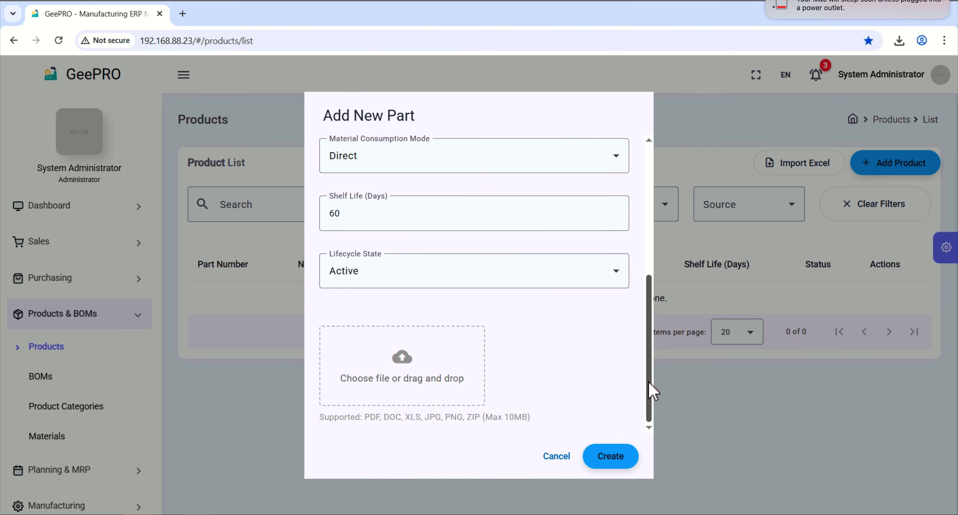
{"action": "left_click", "coordinate": [431, 287]}
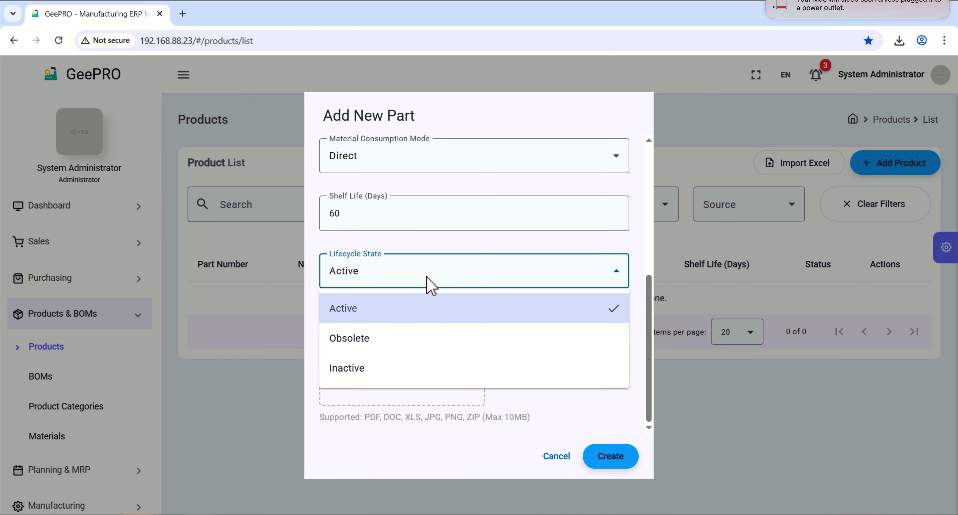
{"action": "left_click", "coordinate": [432, 287]}
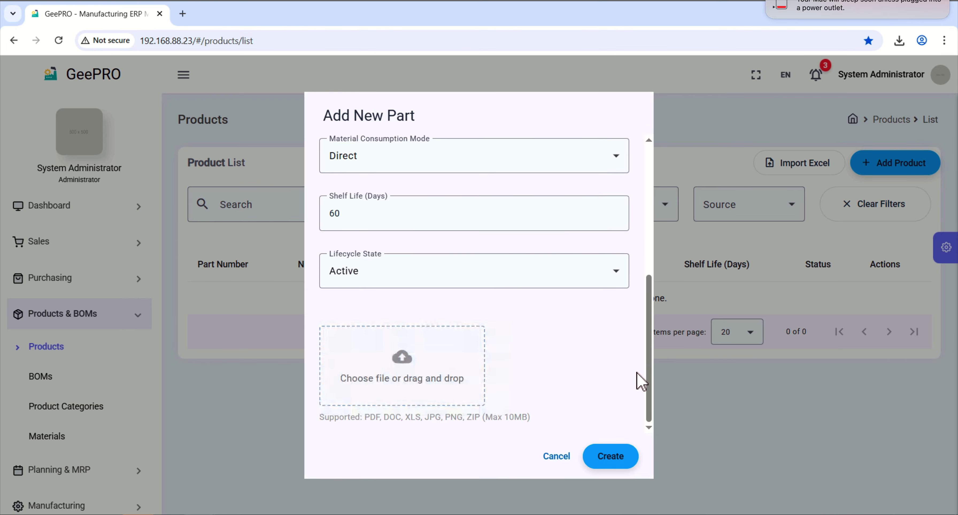
{"action": "left_click", "coordinate": [614, 462]}
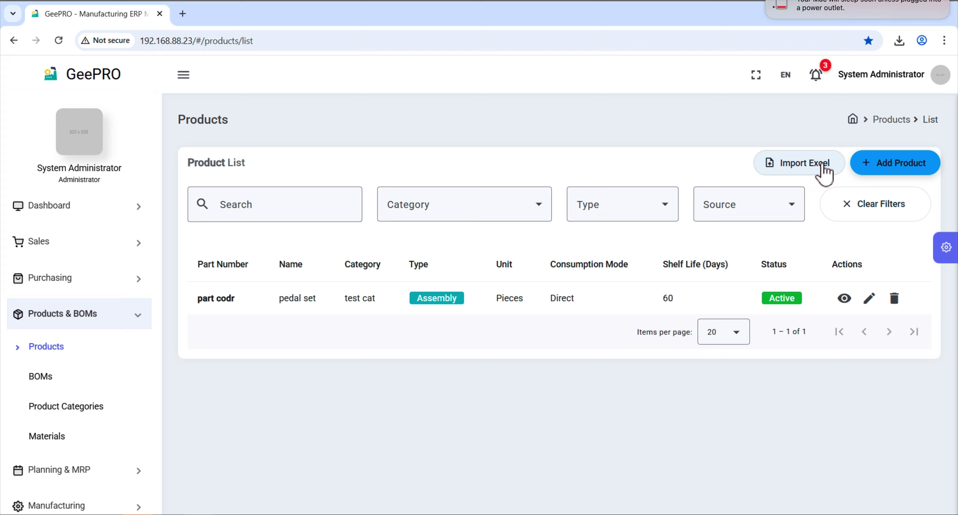
Download the sample template for importing parts from Excel, keep the blocked file, and open it in Excel.
{"action": "left_click", "coordinate": [824, 174]}
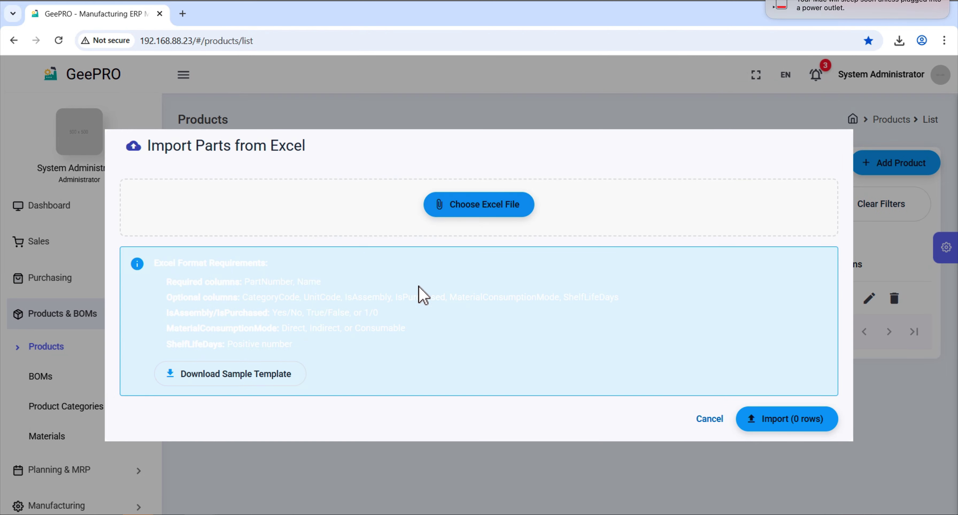
{"action": "left_click", "coordinate": [269, 383]}
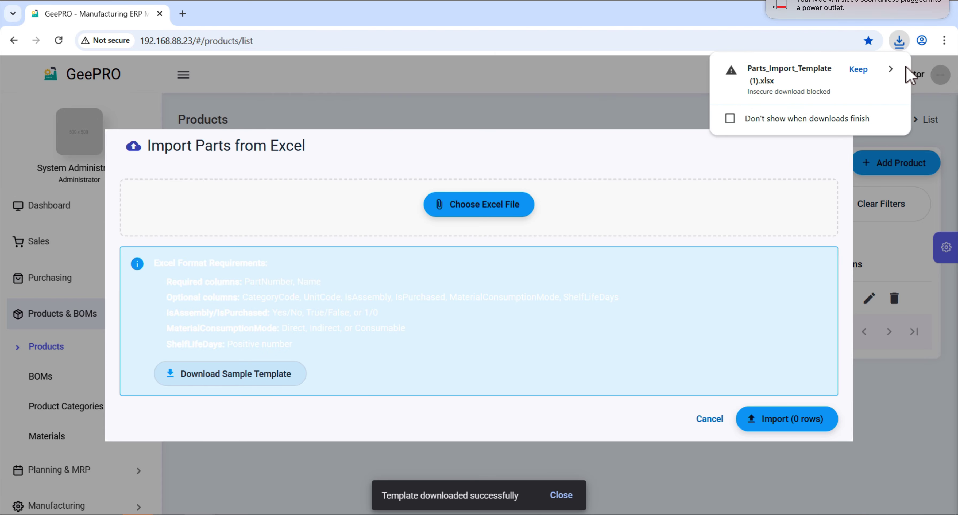
{"action": "left_click", "coordinate": [859, 70]}
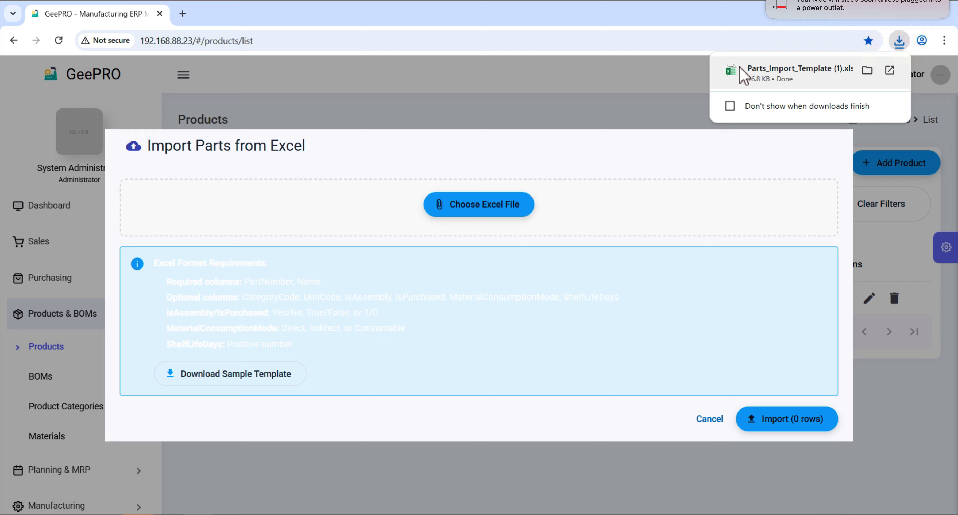
{"action": "left_click", "coordinate": [744, 73]}
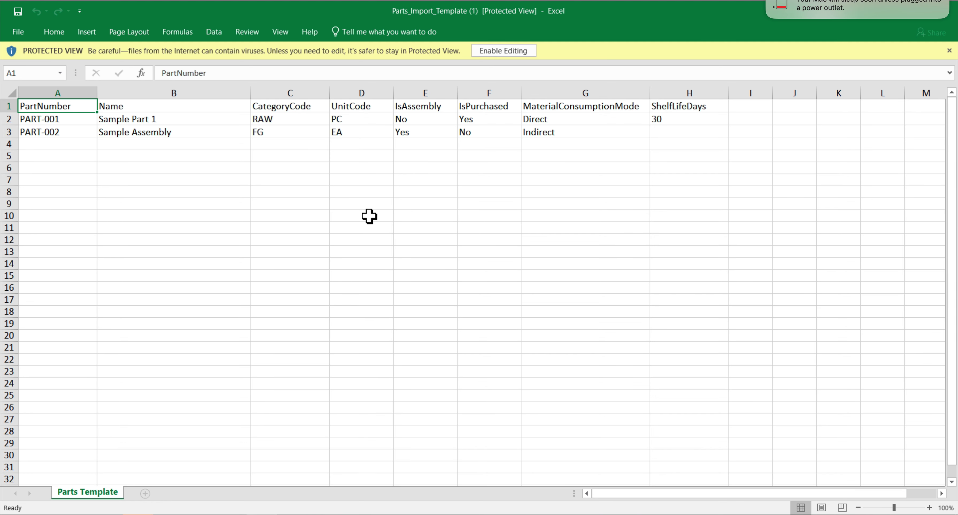
Examine the sample rows of the parts template, covering the part number, name, category code and unit code columns.
{"action": "left_click", "coordinate": [338, 216]}
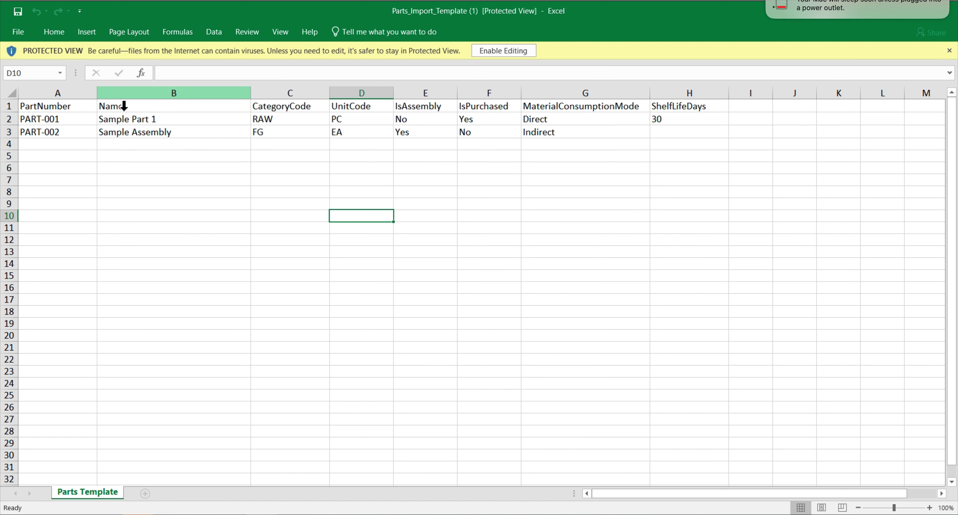
{"action": "left_click", "coordinate": [58, 120]}
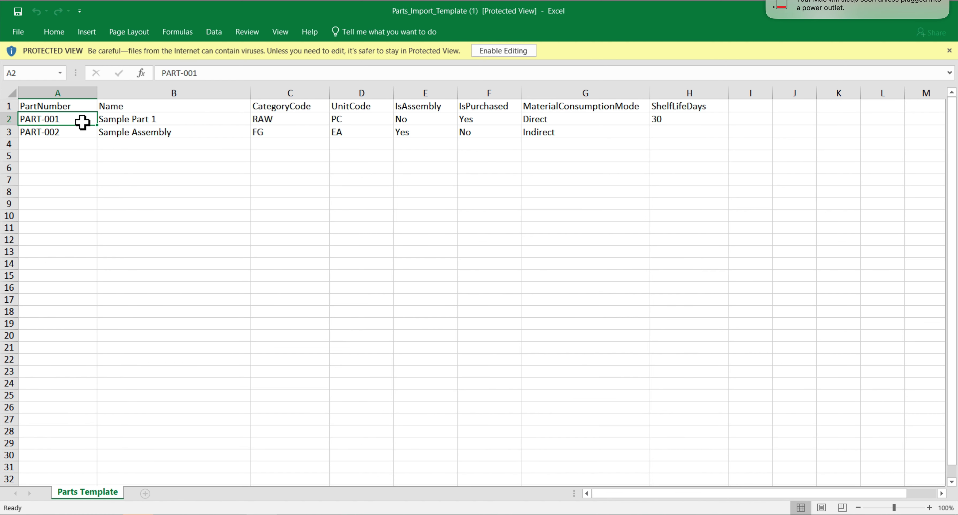
{"action": "left_click", "coordinate": [158, 132]}
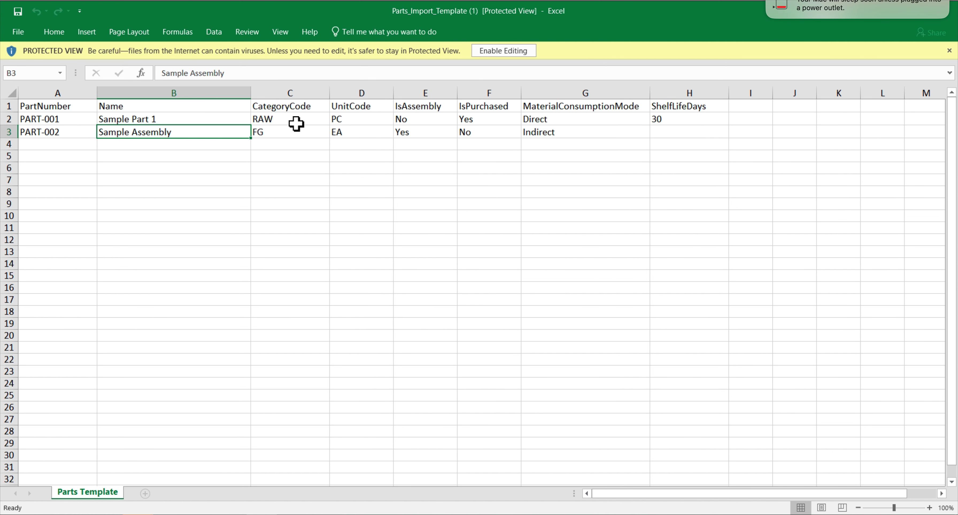
{"action": "left_click", "coordinate": [304, 124]}
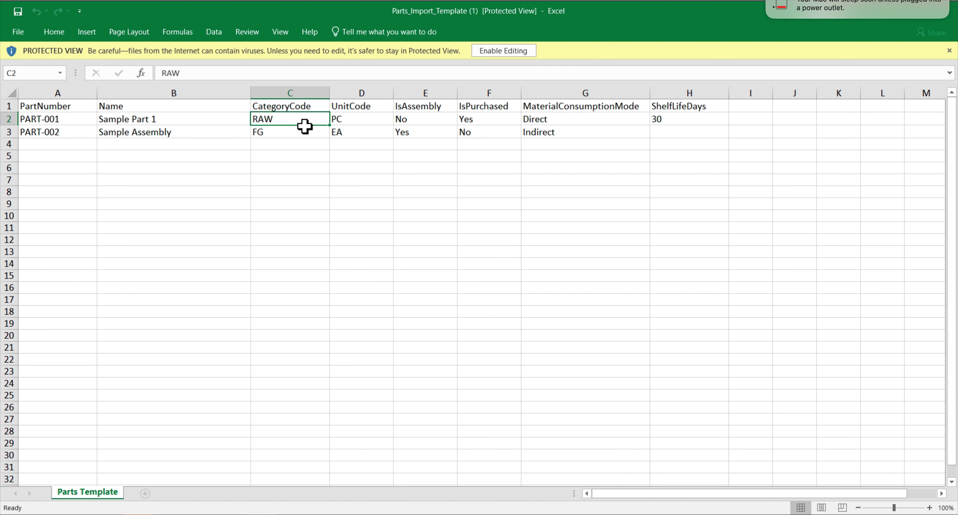
{"action": "left_click", "coordinate": [299, 134]}
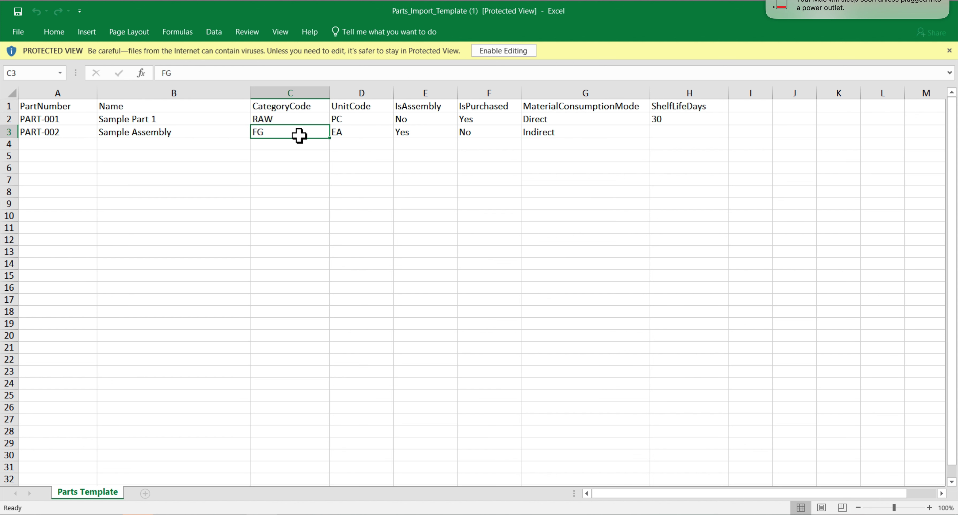
{"action": "left_click", "coordinate": [313, 122]}
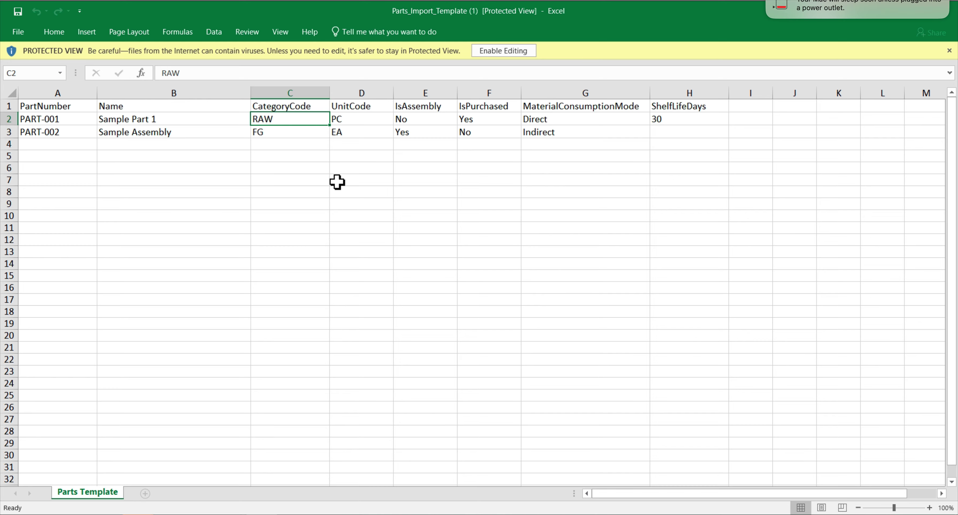
{"action": "left_click", "coordinate": [374, 121]}
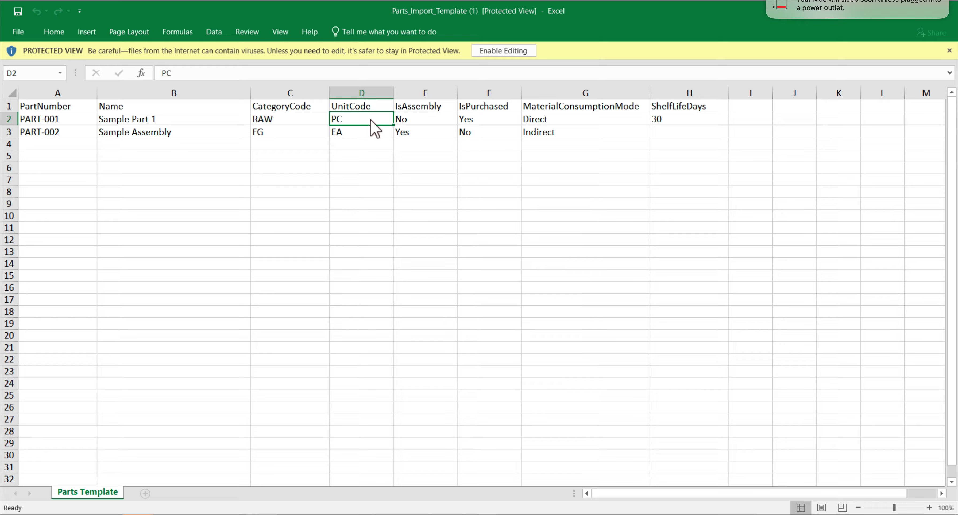
{"action": "left_click", "coordinate": [379, 133]}
{"action": "left_click", "coordinate": [370, 121]}
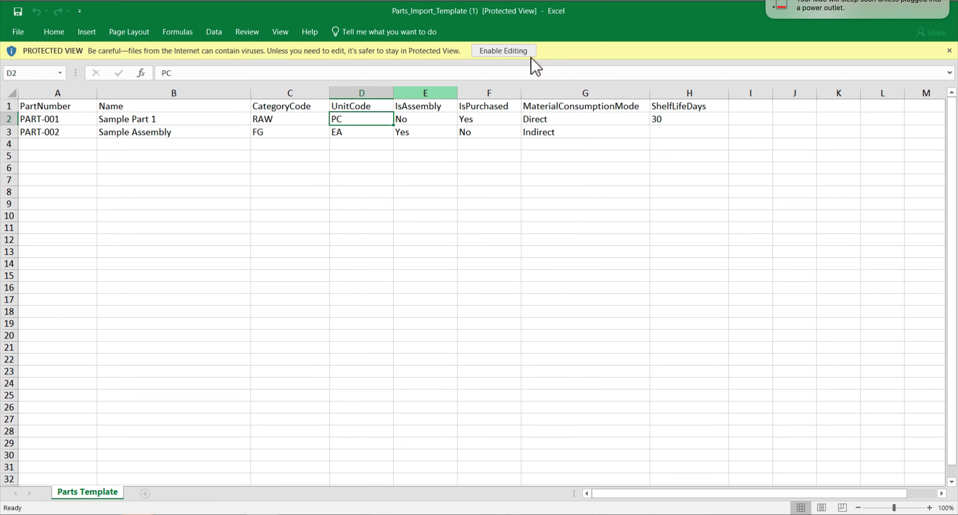
Enable editing of the template and set the UnitCode of PART-001 to "pcs".
{"action": "left_click", "coordinate": [515, 51]}
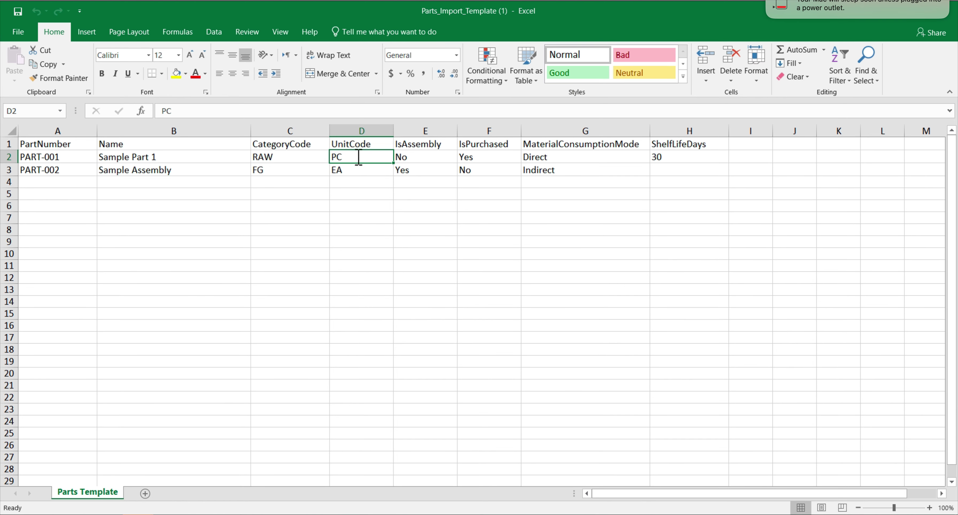
{"action": "type", "text": "pc"}
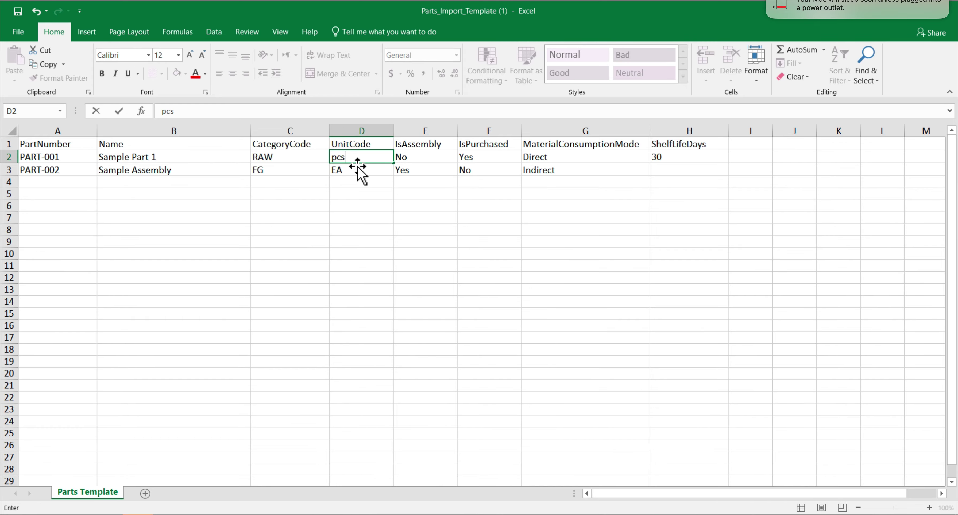
{"action": "type", "text": "s"}
{"action": "left_click", "coordinate": [405, 221]}
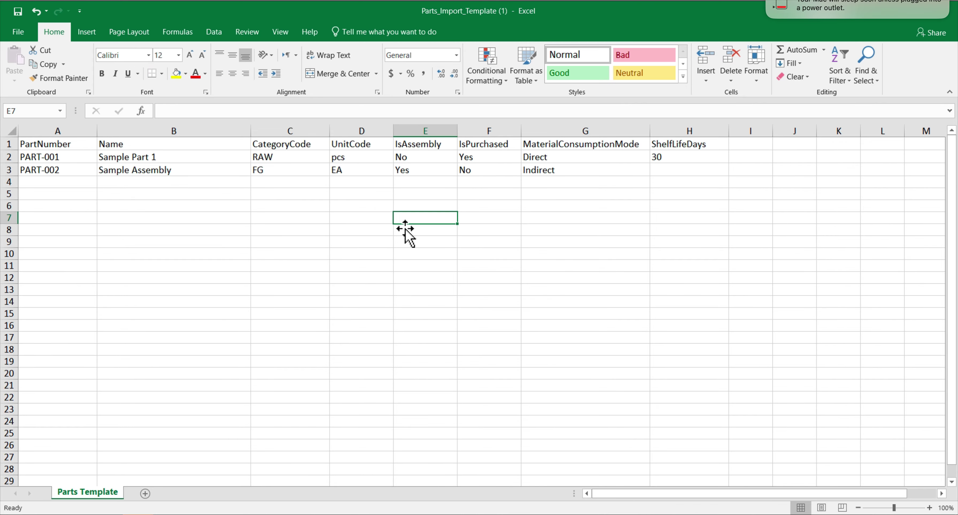
Set IsAssembly to "YES" and IsPurchased to "No" for PART-001.
{"action": "left_click", "coordinate": [426, 161]}
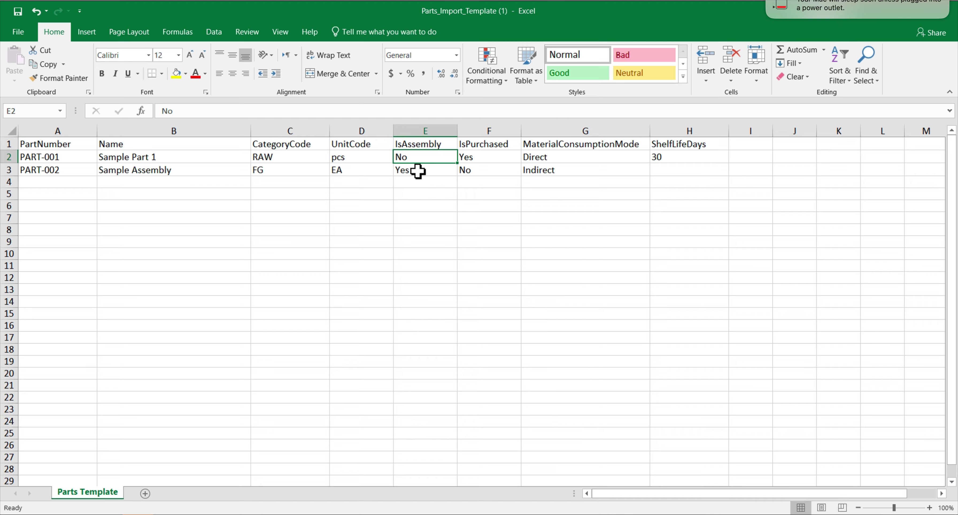
{"action": "type", "text": "Yes"}
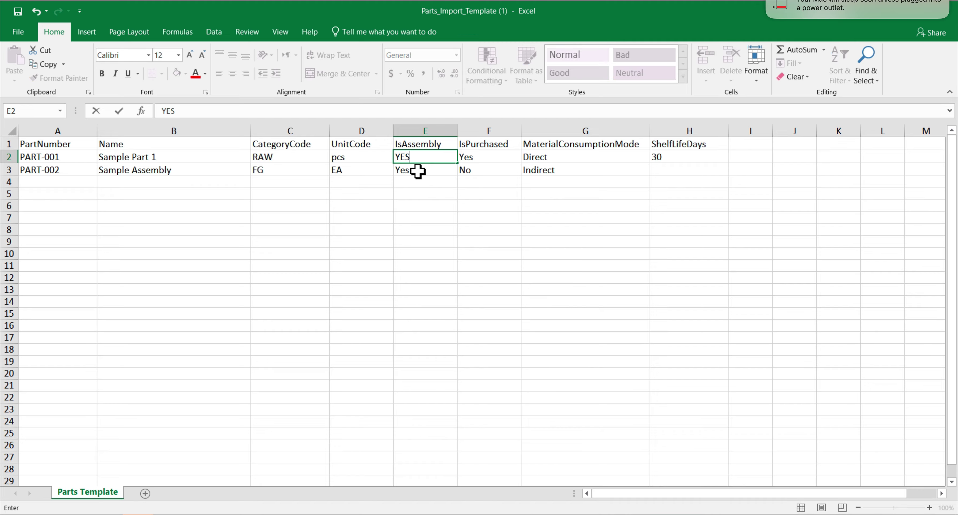
{"action": "left_click", "coordinate": [446, 219]}
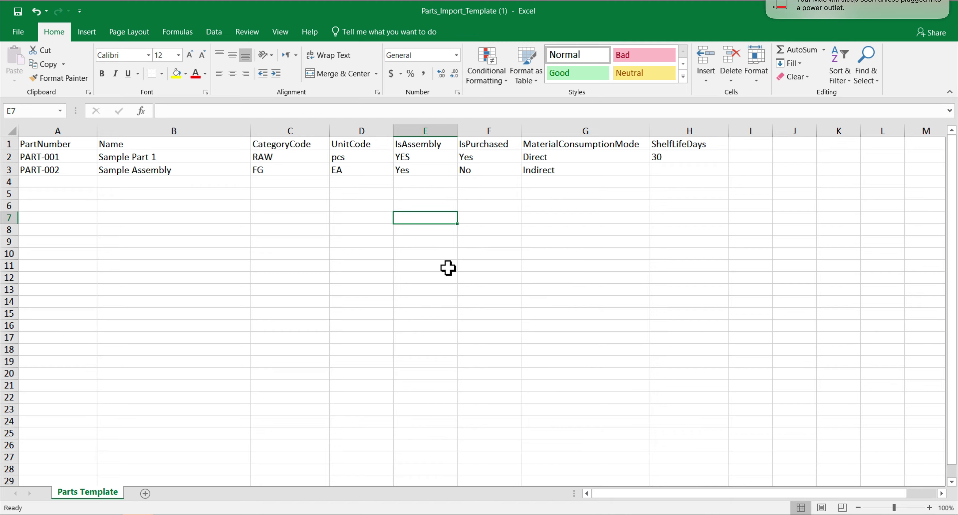
{"action": "left_click", "coordinate": [495, 161]}
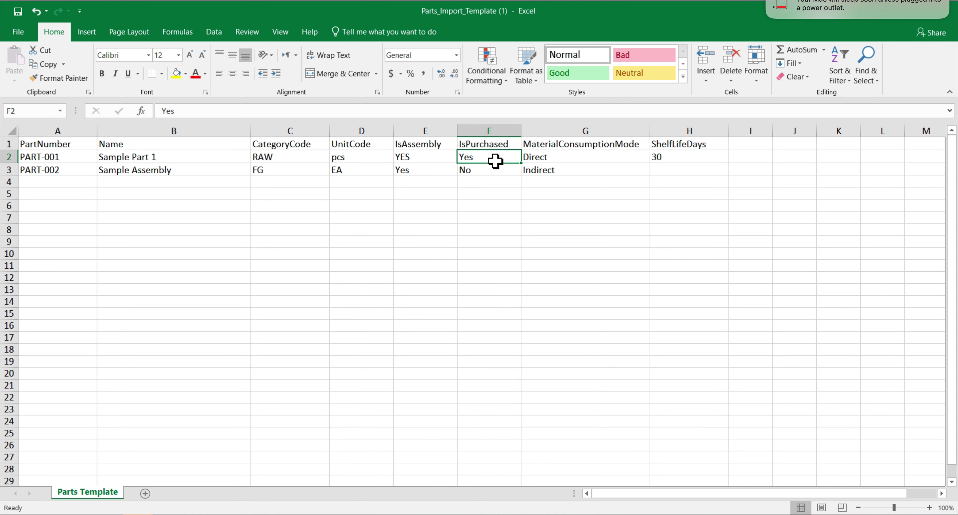
{"action": "type", "text": "n"}
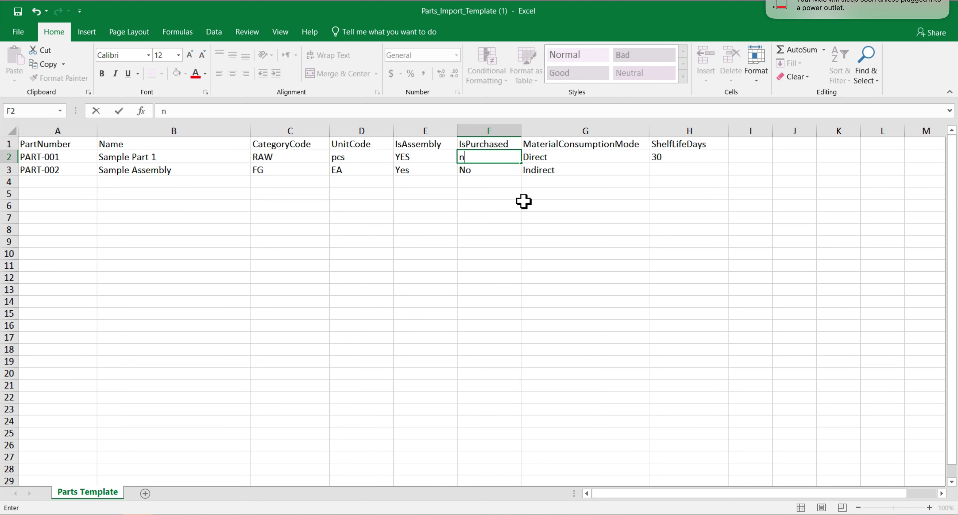
{"action": "type", "text": "ONo"}
{"action": "left_click", "coordinate": [554, 264]}
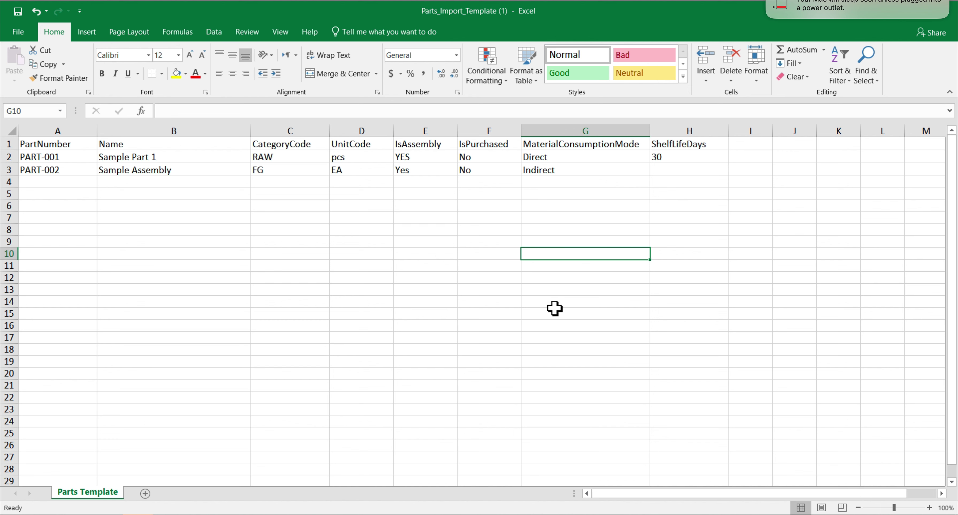
Check the MaterialConsumptionMode and ShelfLifeDays cells of PART-001, and close the template workbook.
{"action": "left_click", "coordinate": [573, 160]}
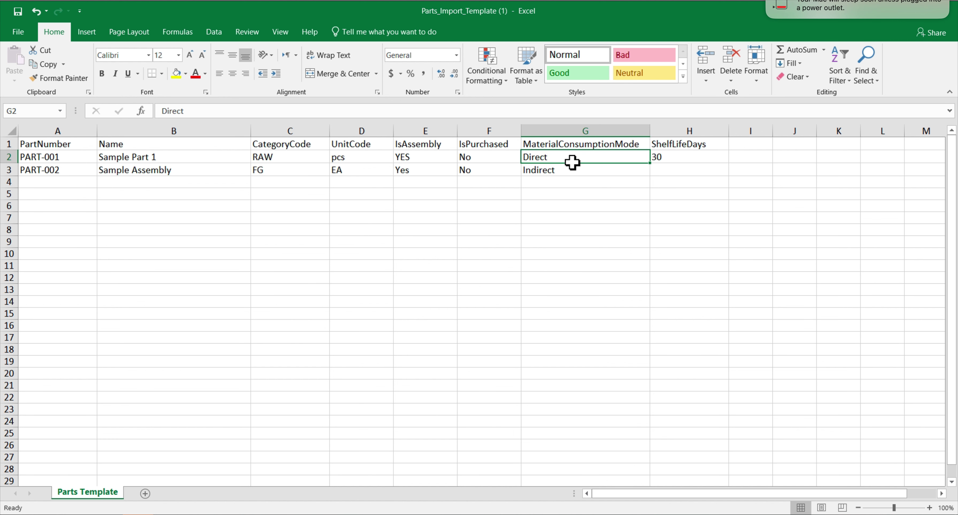
{"action": "left_click", "coordinate": [690, 163]}
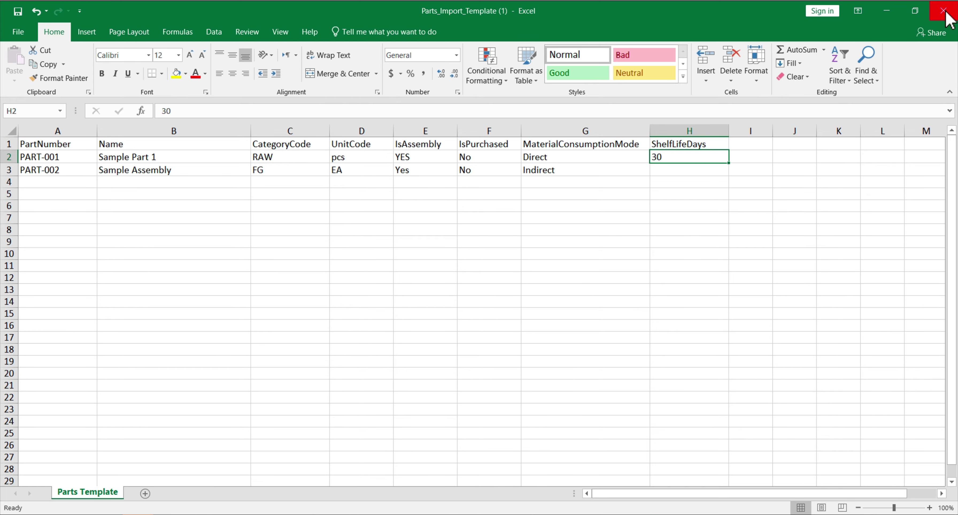
{"action": "left_click", "coordinate": [944, 12]}
{"action": "left_click", "coordinate": [479, 283]}
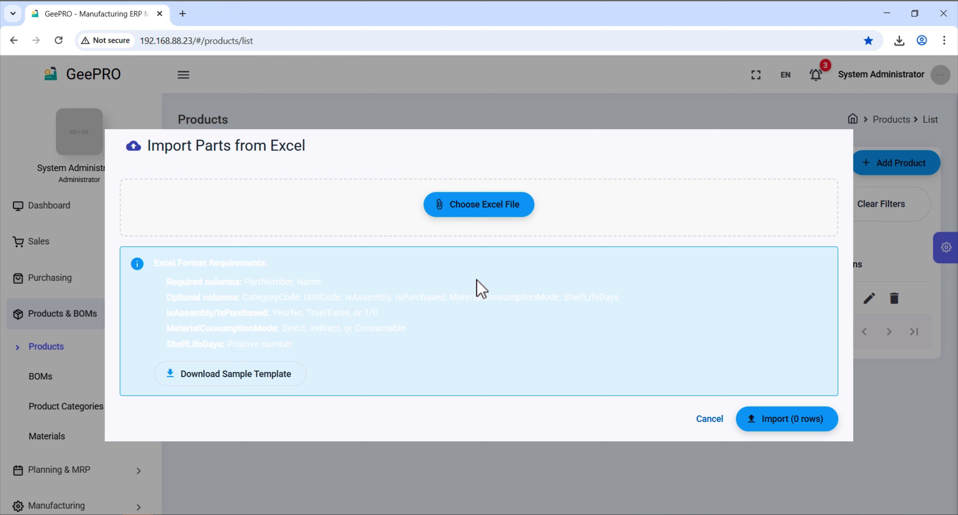
{"action": "left_click", "coordinate": [517, 216]}
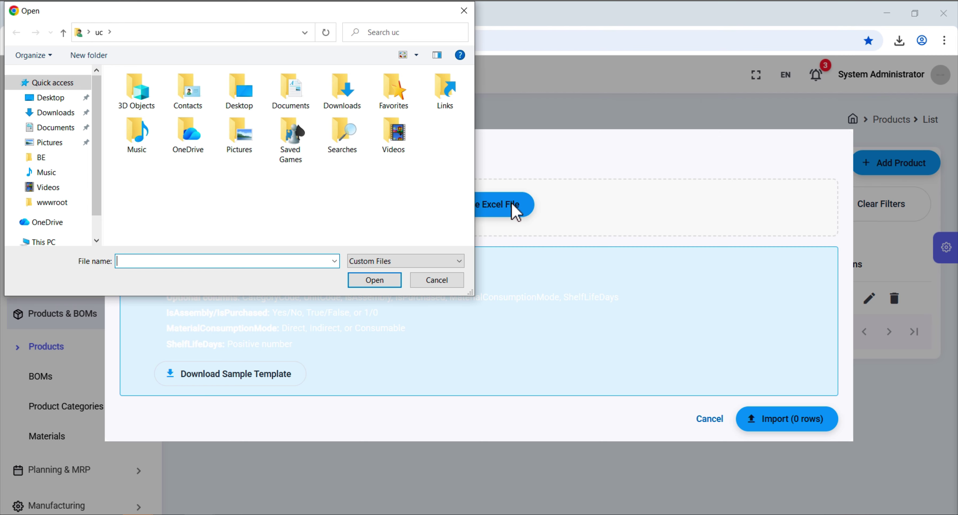
{"action": "left_click", "coordinate": [52, 99]}
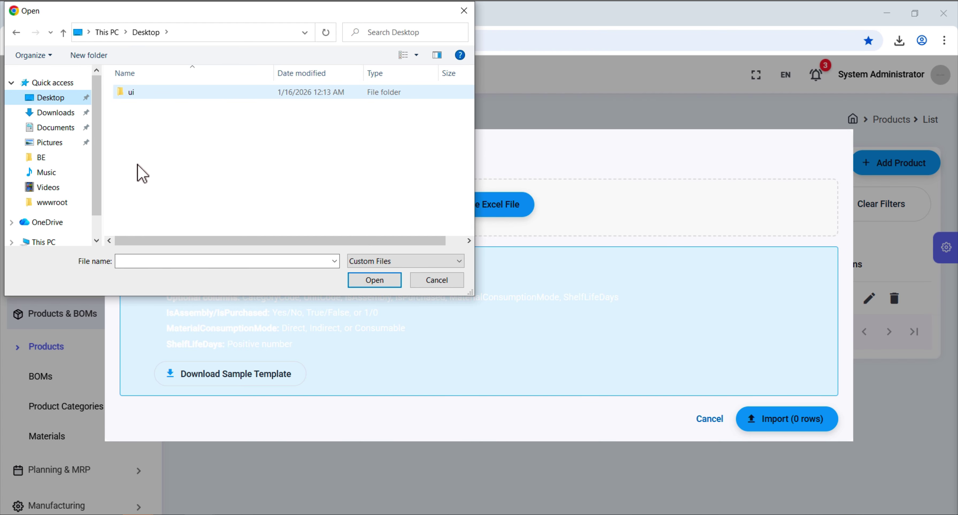
{"action": "left_click", "coordinate": [437, 286]}
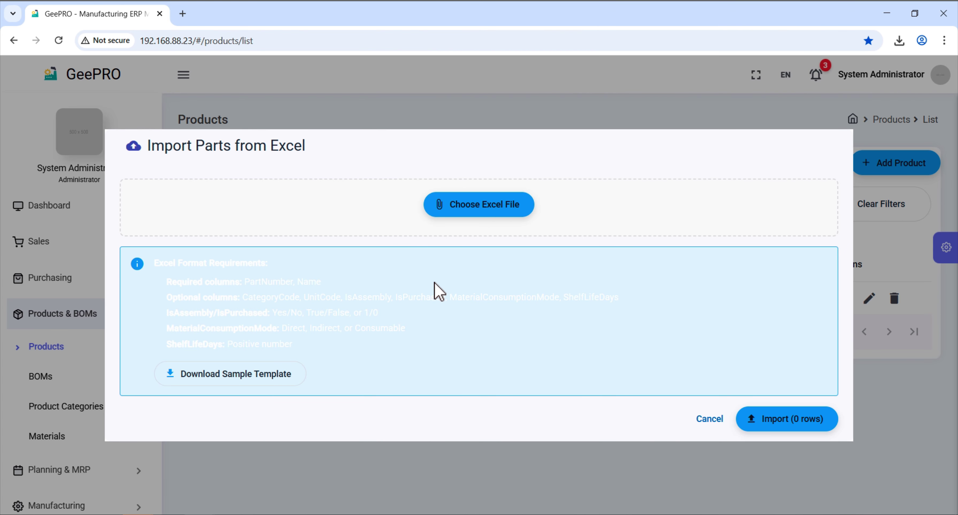
Download the sample parts import template again and keep the blocked file.
{"action": "left_click", "coordinate": [255, 383]}
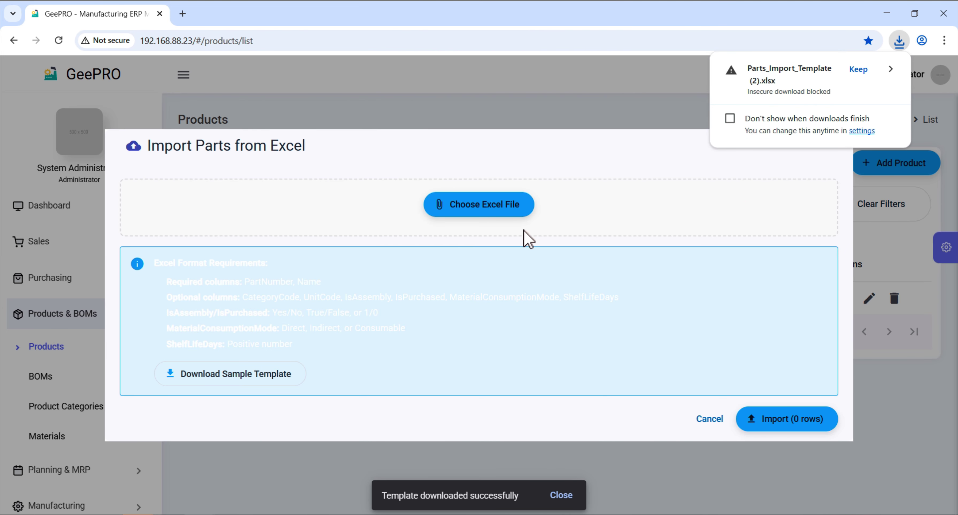
{"action": "left_click", "coordinate": [857, 69]}
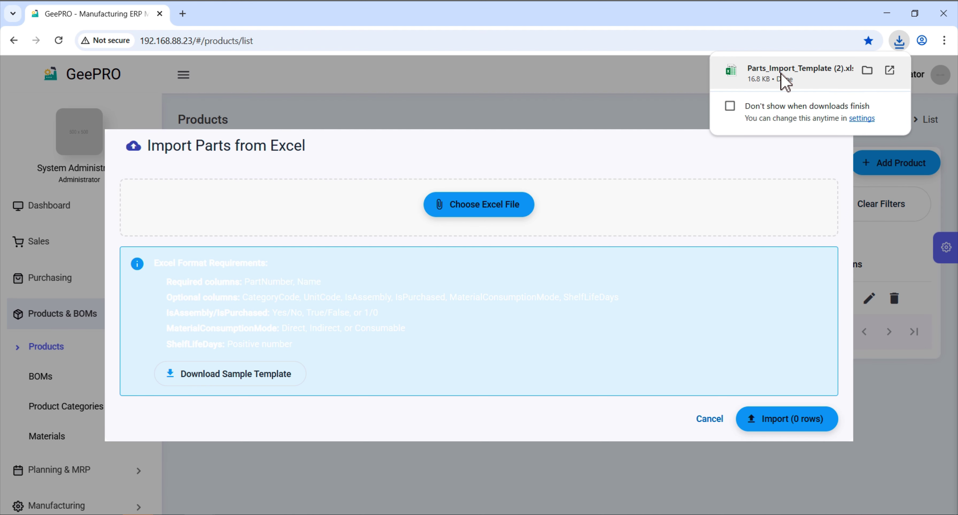
Check the downloaded templates in the Downloads folder, and load Parts_Import_Template.xlsx into the parts import.
{"action": "left_click", "coordinate": [867, 71]}
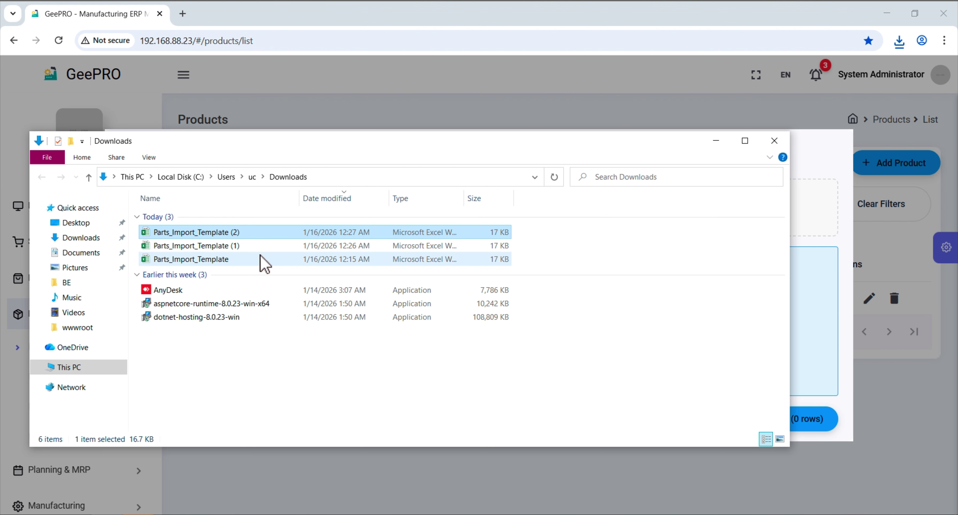
{"action": "left_click", "coordinate": [717, 143]}
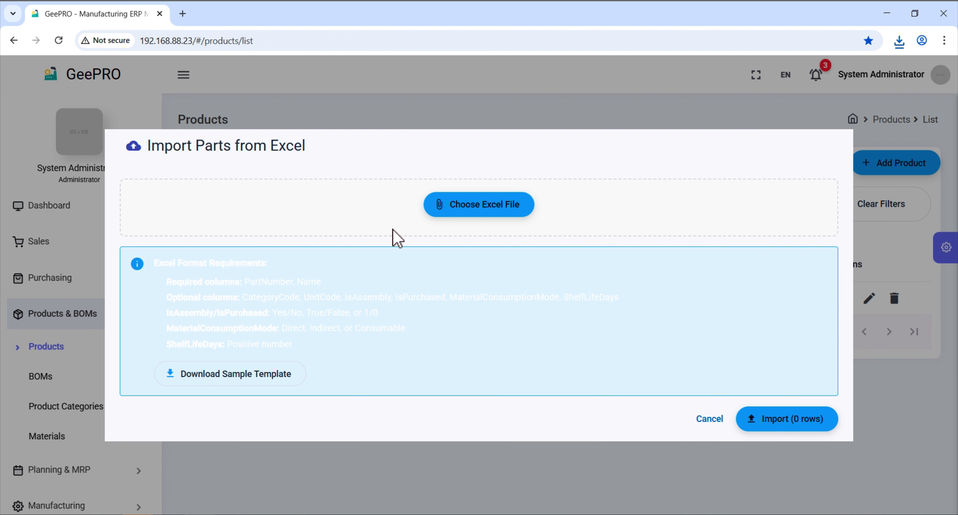
{"action": "left_click", "coordinate": [466, 223]}
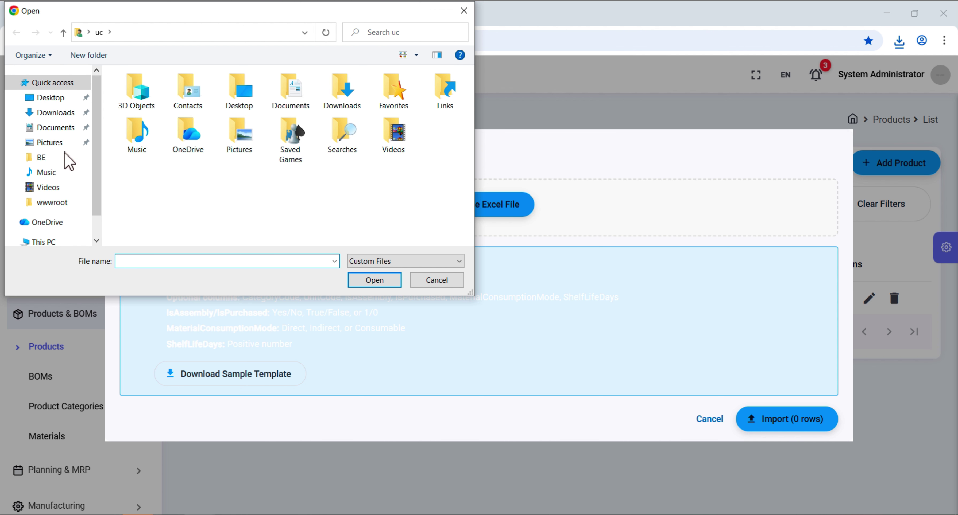
{"action": "left_click", "coordinate": [55, 114]}
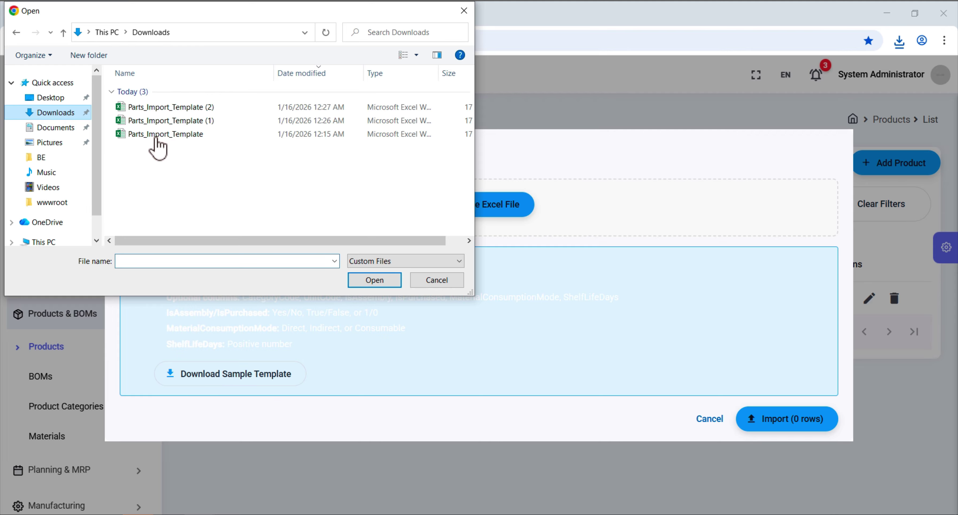
{"action": "double_click", "coordinate": [187, 133]}
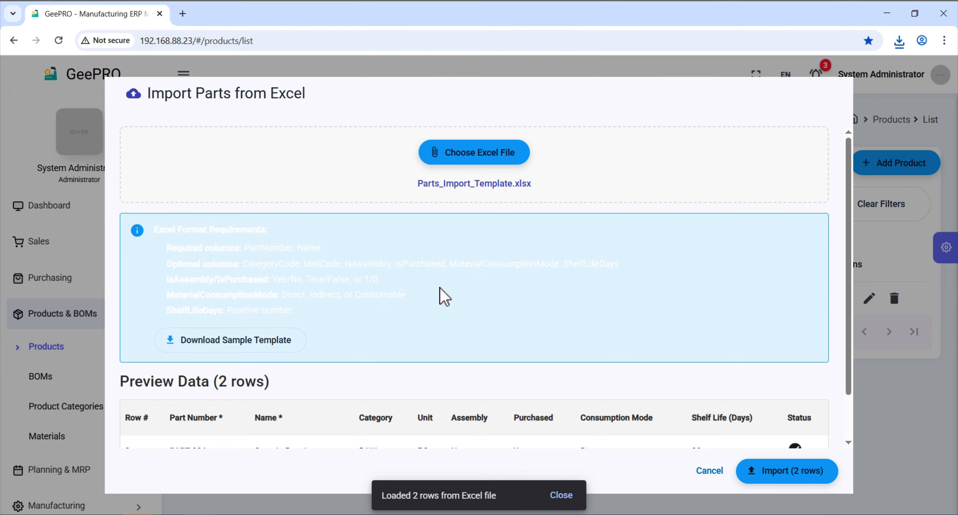
Try to import the previewed PART-001 and PART-002 rows, and cancel the import after checking the status of each row.
{"action": "scroll", "coordinate": [785, 416], "scroll_direction": "down", "scroll_amount": 2}
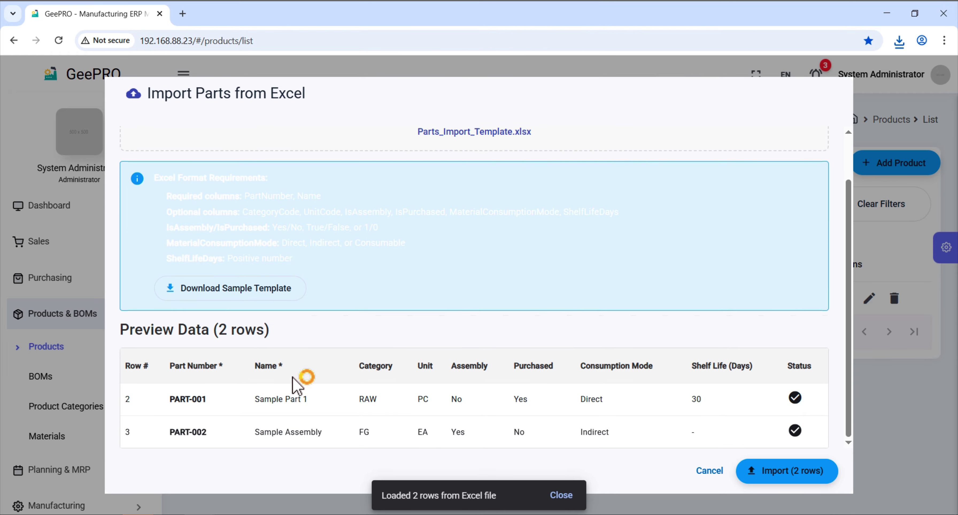
{"action": "left_click", "coordinate": [788, 472]}
{"action": "scroll", "coordinate": [618, 348], "scroll_direction": "down", "scroll_amount": 1}
{"action": "scroll", "coordinate": [617, 348], "scroll_direction": "down", "scroll_amount": 1}
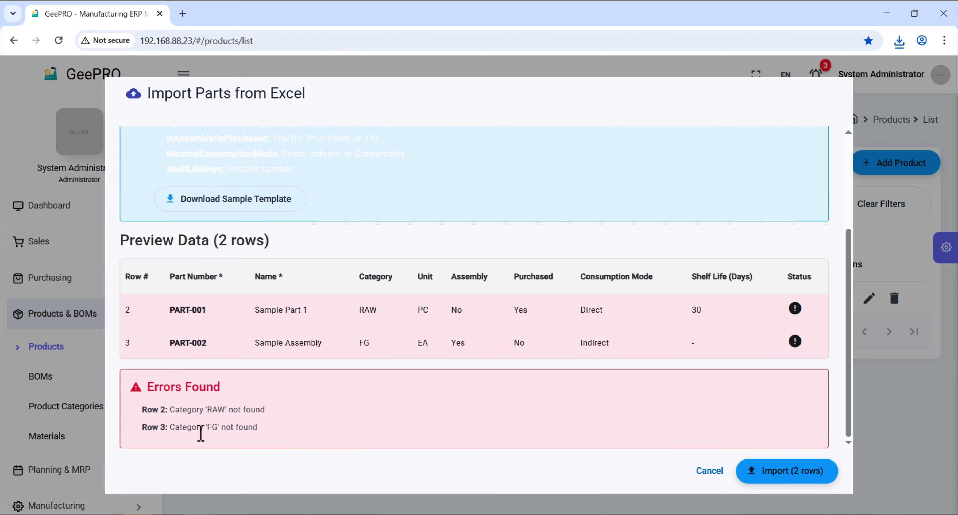
{"action": "mouse_move", "coordinate": [800, 353]}
{"action": "left_click", "coordinate": [724, 470]}
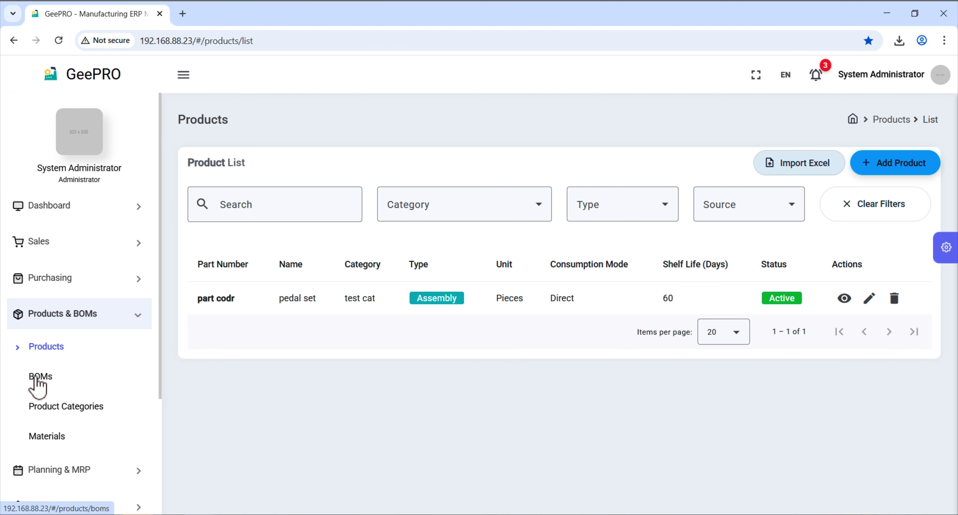
Open the Bill of Materials management page under Products & BOMs.
{"action": "left_click", "coordinate": [52, 377]}
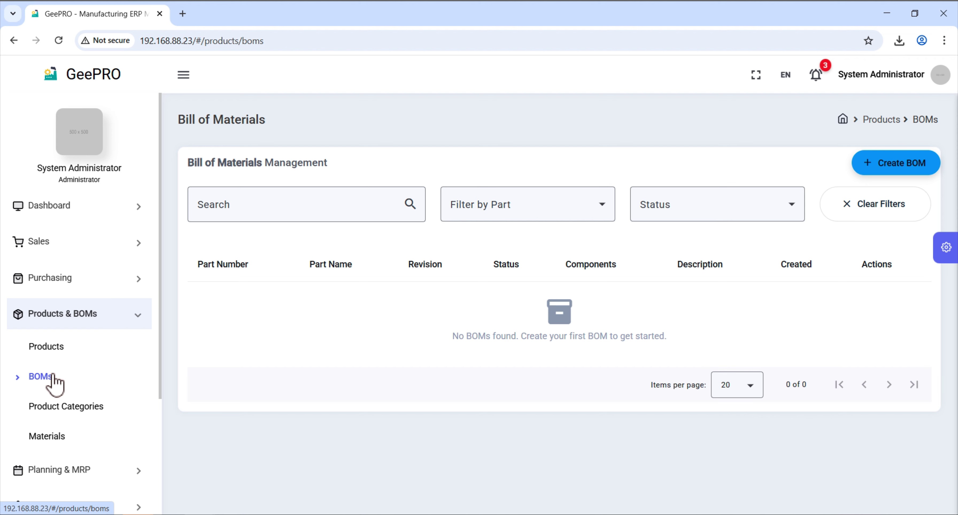